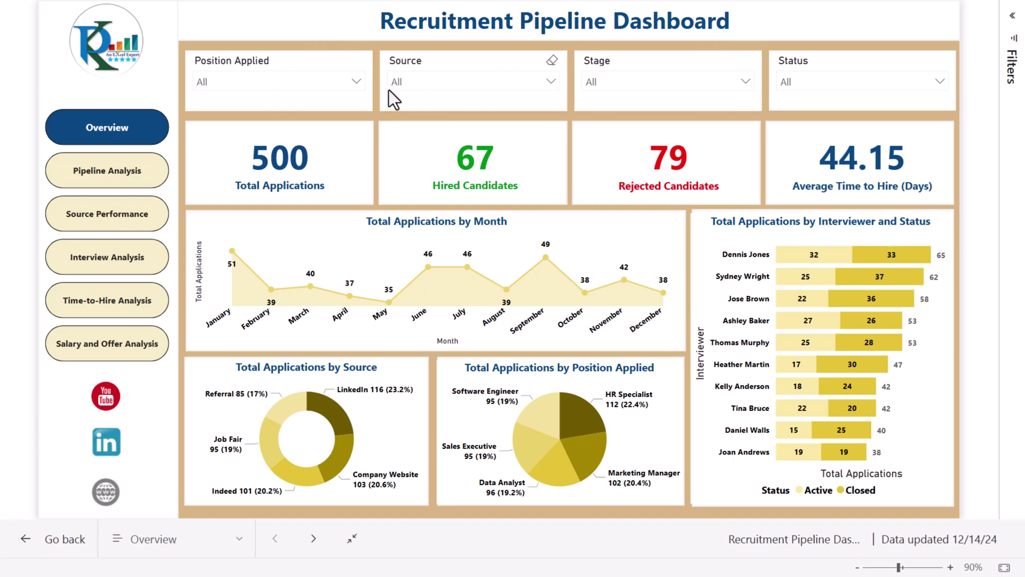
- Examine the Position Applied, Source, Stage and Status slicers and the charts on the Overview page
left_click(338, 82)
left_click(474, 81)
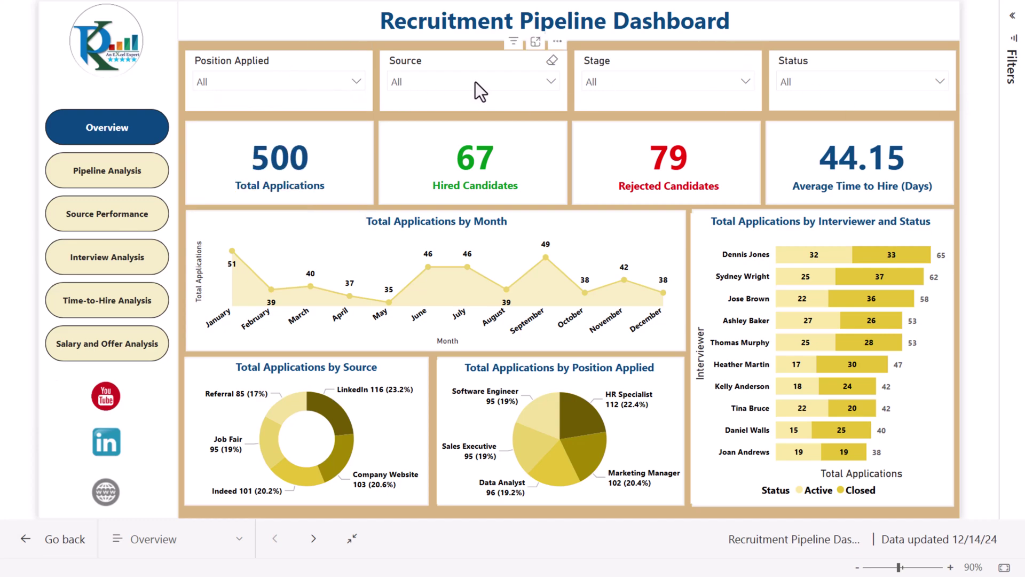
left_click(649, 87)
left_click(908, 83)
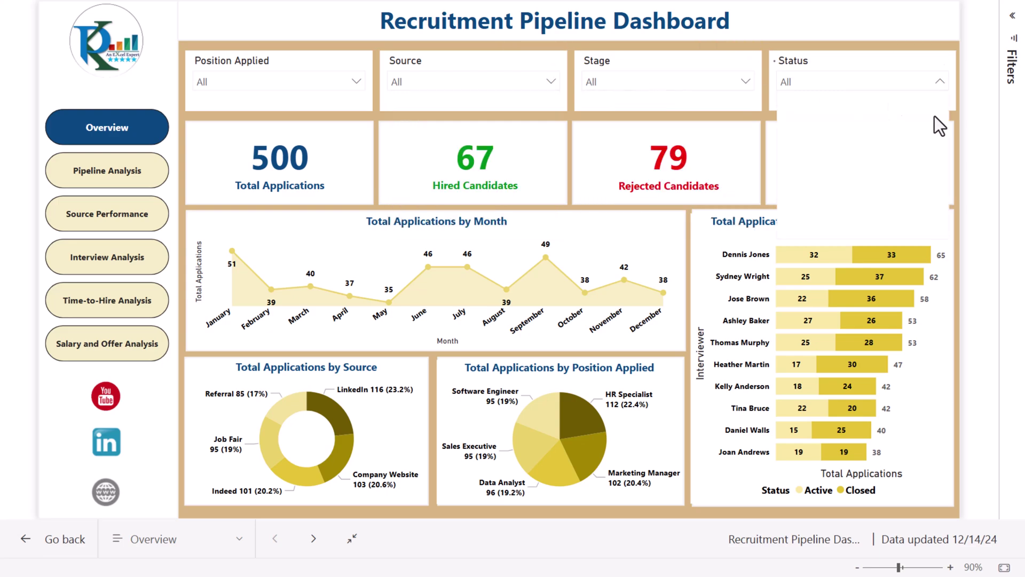
left_click(971, 145)
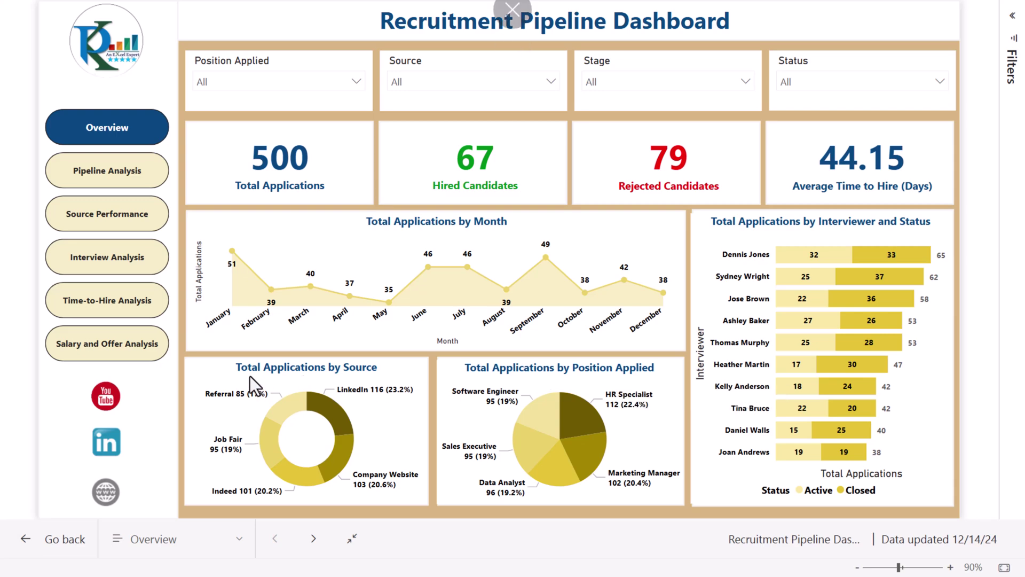
mouse_move(382, 376)
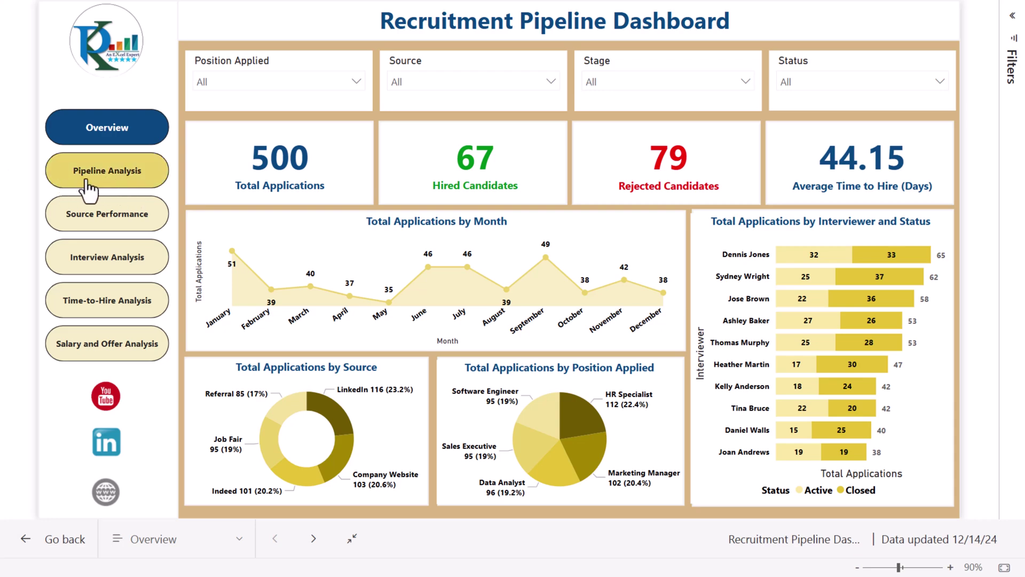
- Review the Pipeline, Source Performance, Interview, Time-to-Hire, and Salary and Offer Analysis pages, and return to Overview
left_click(107, 179)
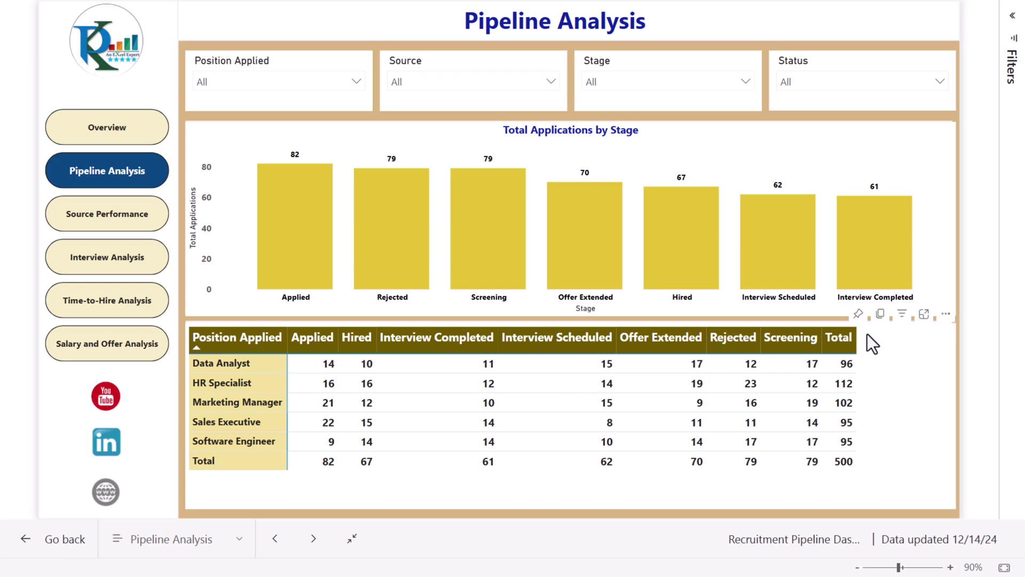
left_click(123, 229)
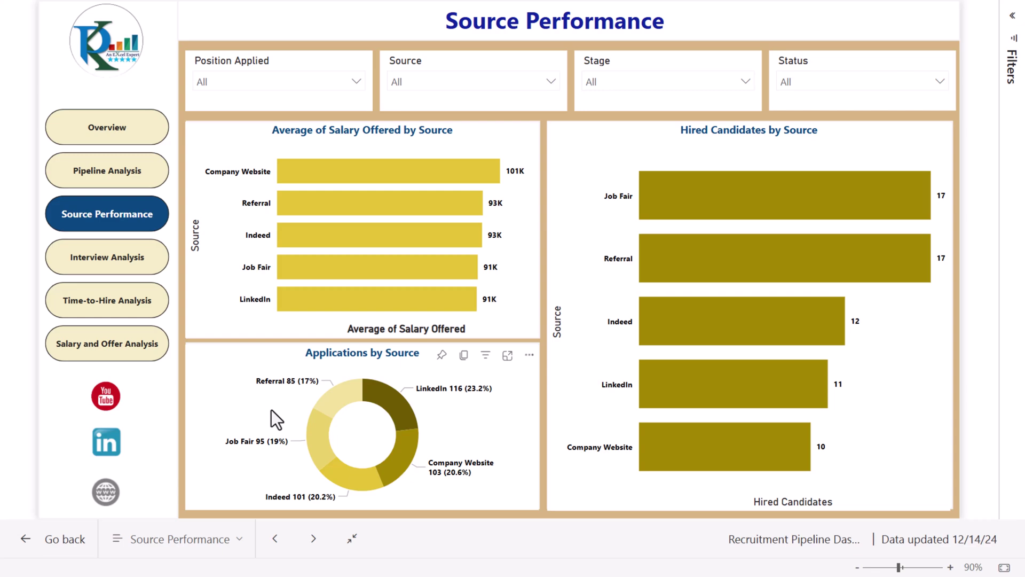
left_click(113, 267)
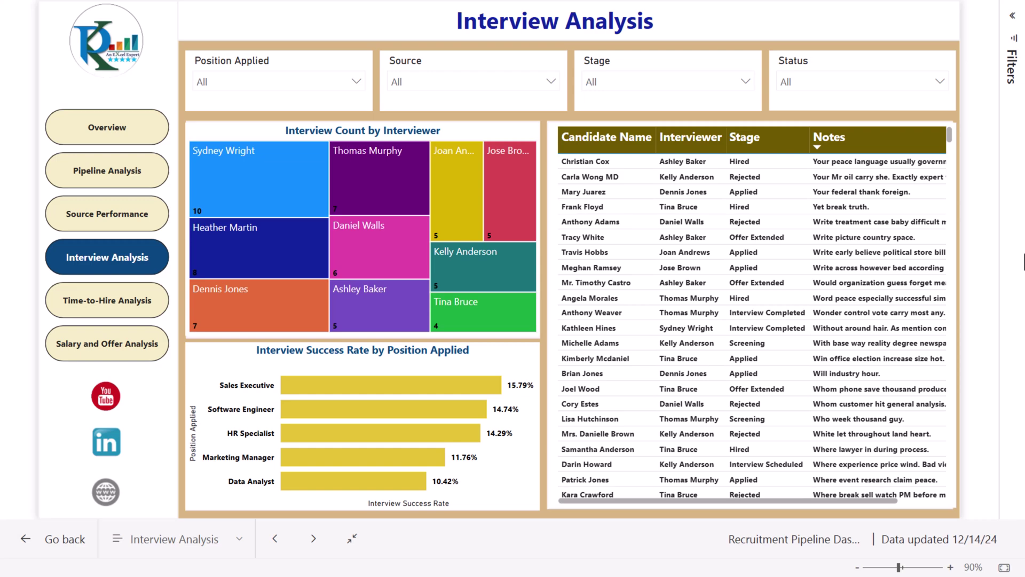
left_click(119, 319)
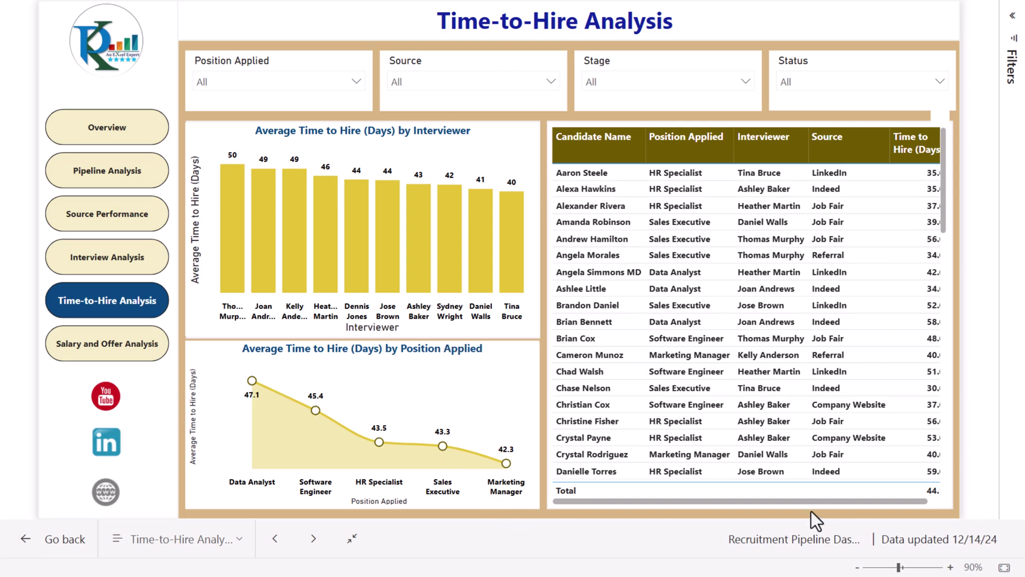
left_click_drag(790, 503, 728, 502)
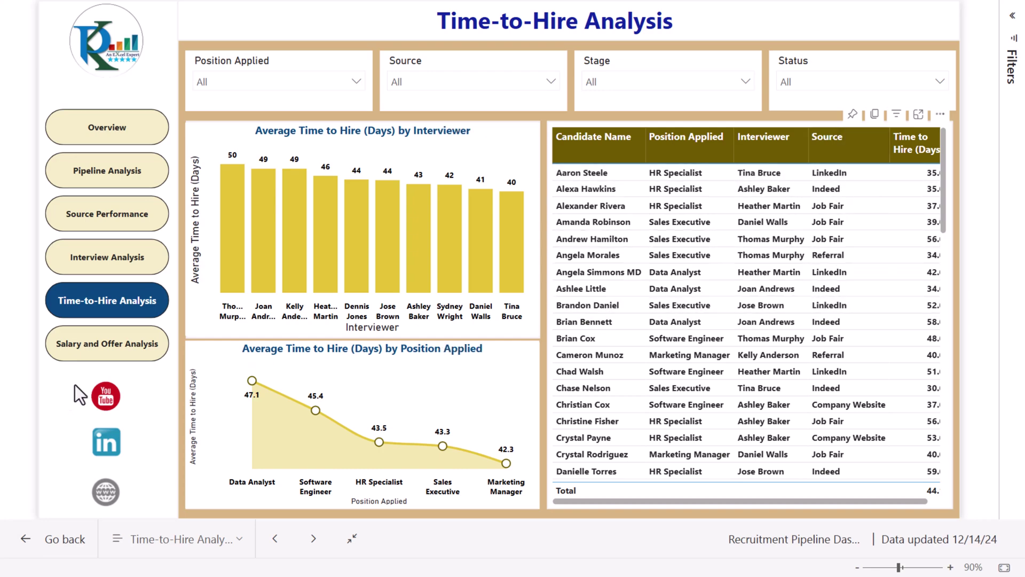
left_click(65, 351)
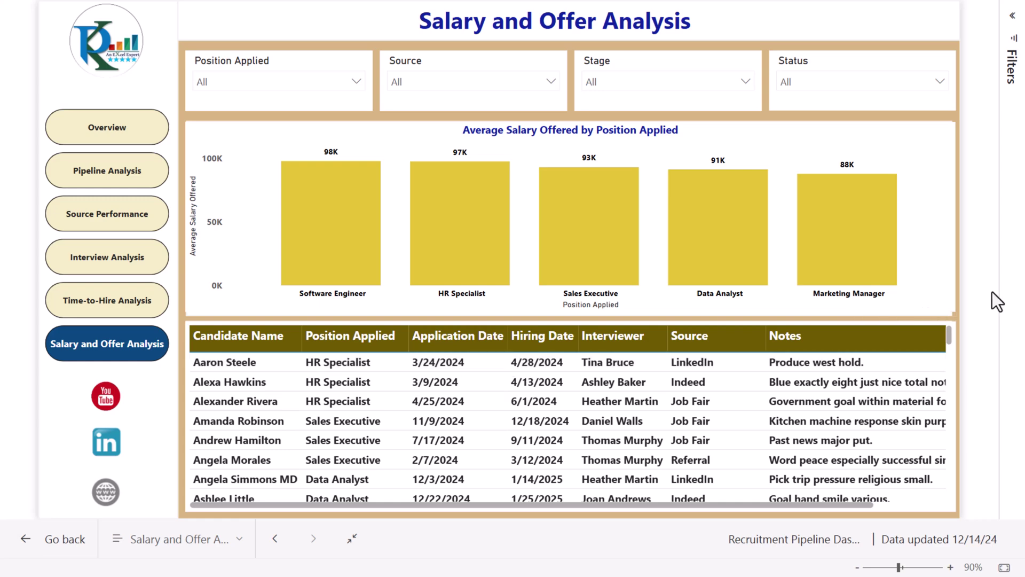
left_click(107, 137)
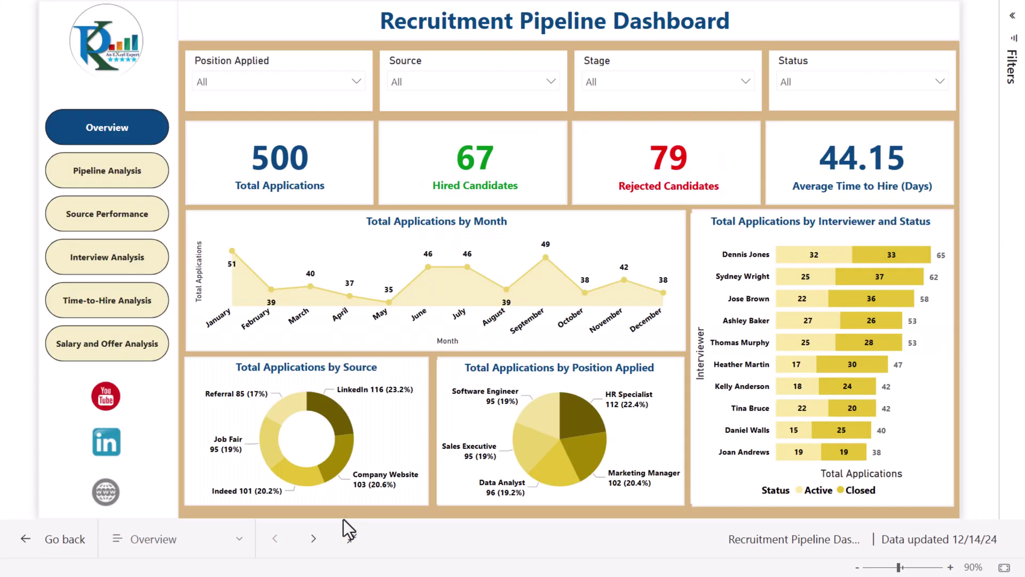
- Exit the full-screen report view and switch to the Recruitment Pipeline Dashboard file in Power BI Desktop
left_click(510, 56)
key("Escape")
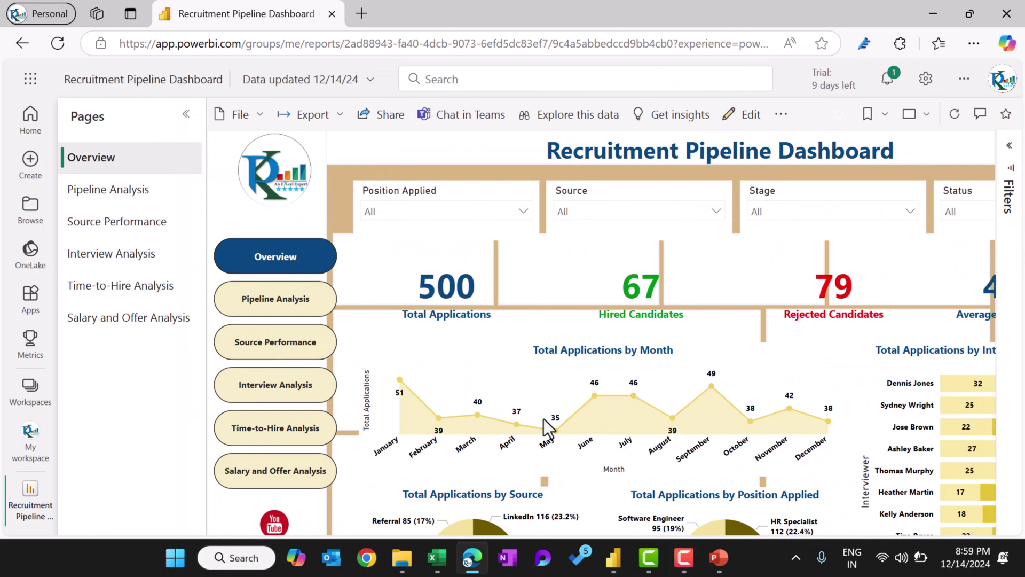
left_click(613, 558)
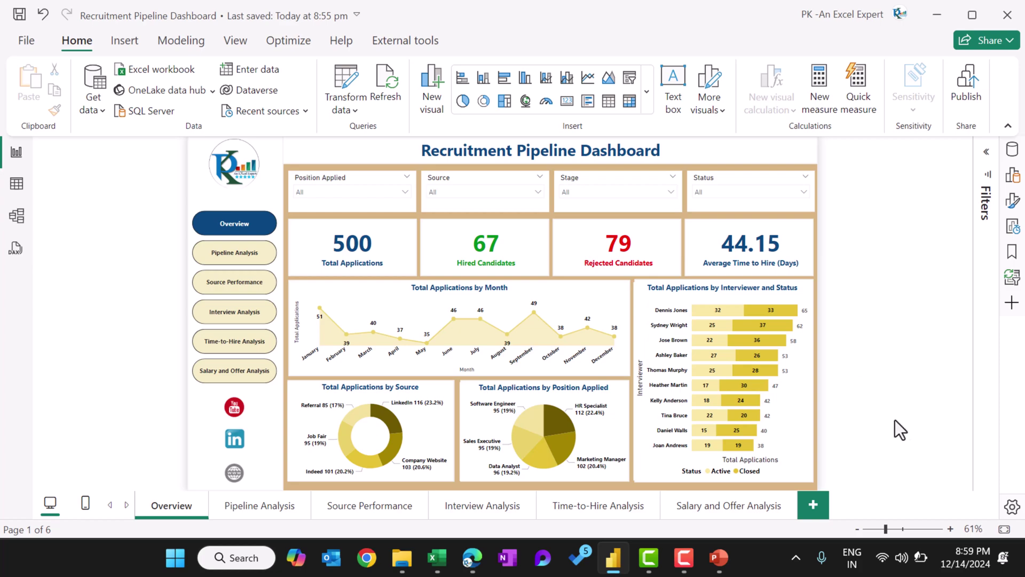
- Switch to the Recruitment_Pipeline_Dashboard_Sample_Data workbook in Excel and examine its column headers from Candidate ID to Interviewer
left_click(440, 565)
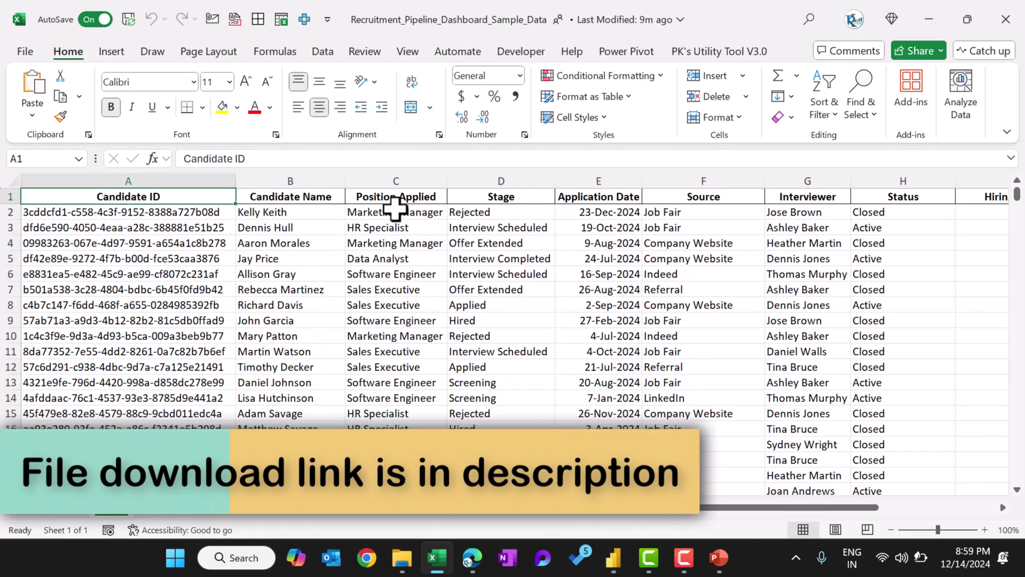
left_click(314, 198)
left_click(435, 197)
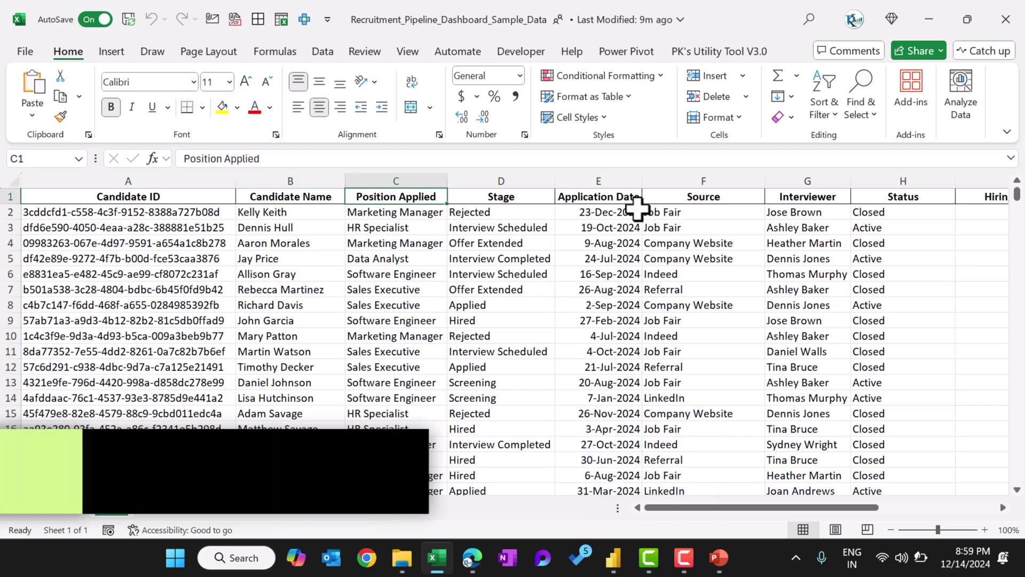
left_click(525, 201)
left_click(613, 199)
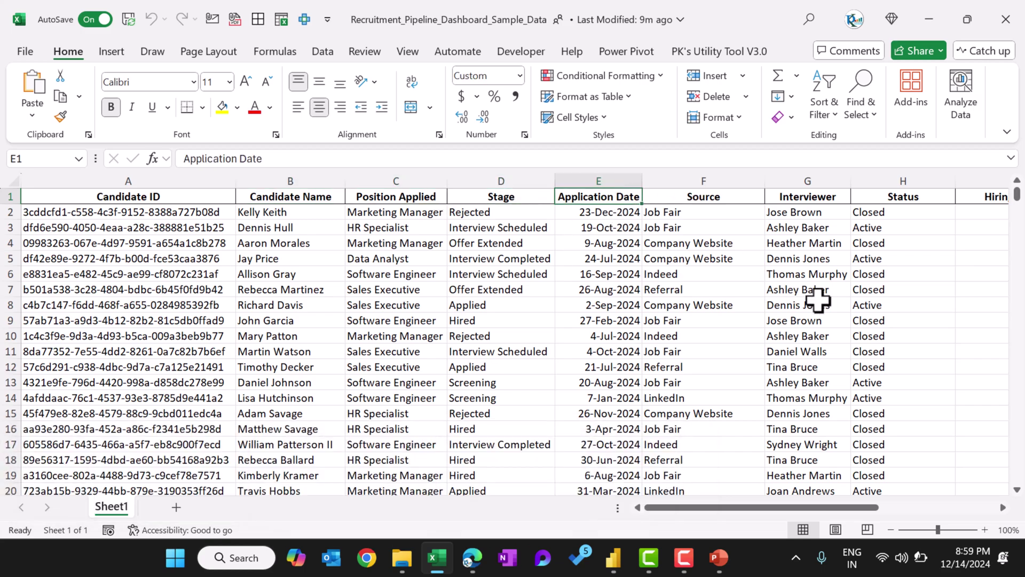
left_click(759, 199)
left_click(806, 197)
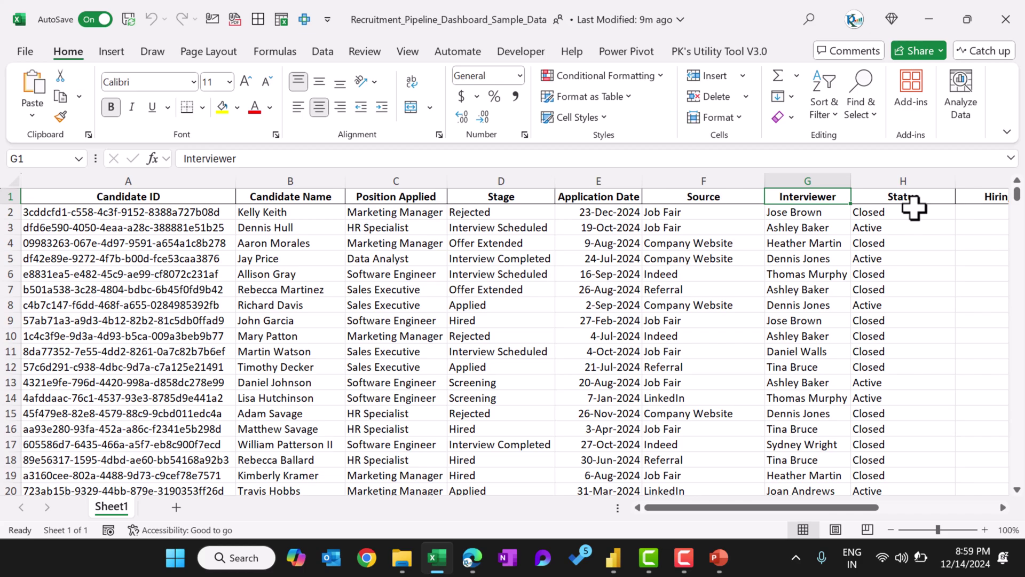
- Examine the remaining headers through Hiring Date, Salary Offered and Notes, and return to cell A1
key("Right")
key("Right")
key("Right")
key("Right")
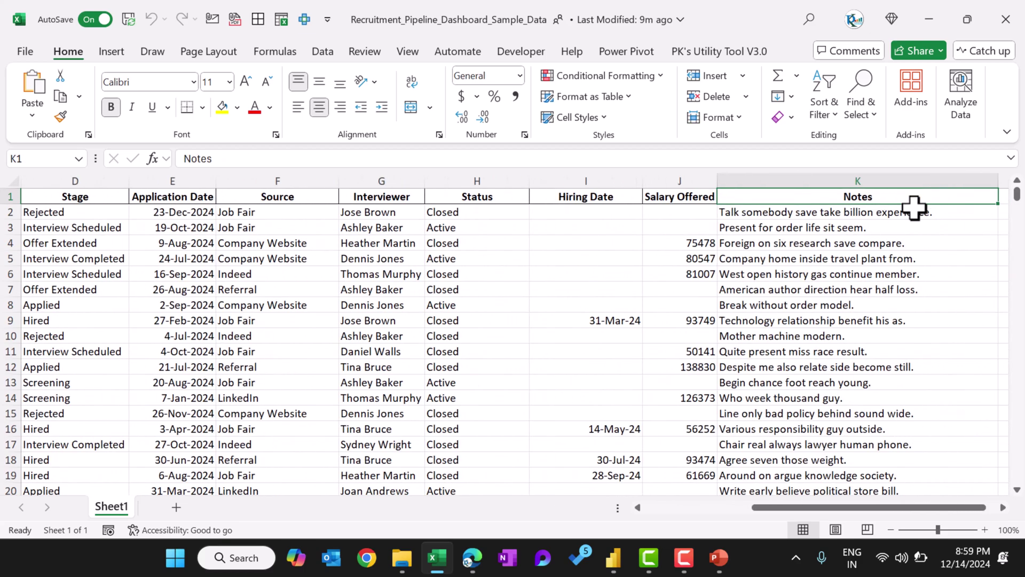
key("Left")
key("Right")
key("Right")
key("Left")
key("Left")
key("Right")
key("Left")
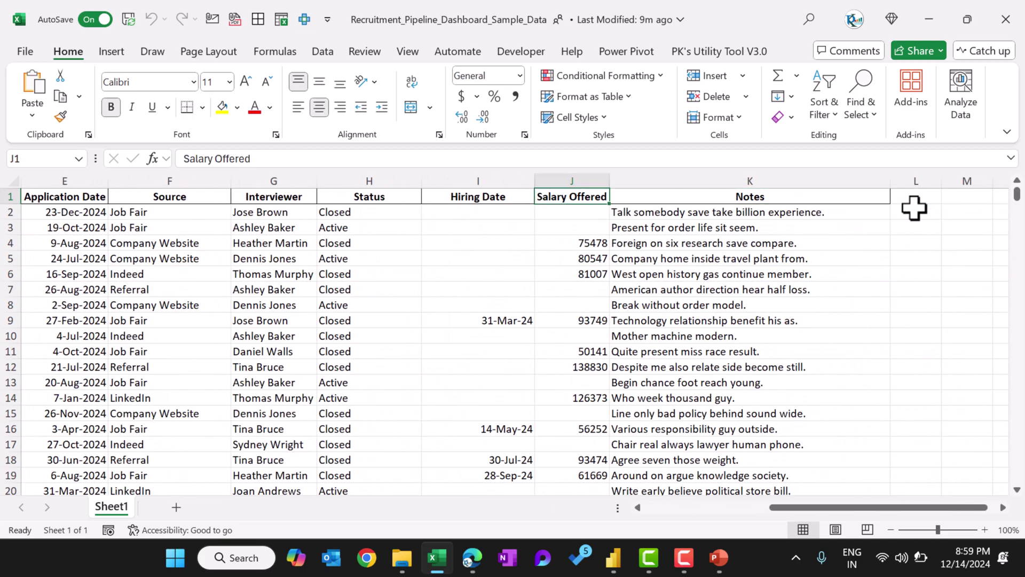
key("ctrl+Home")
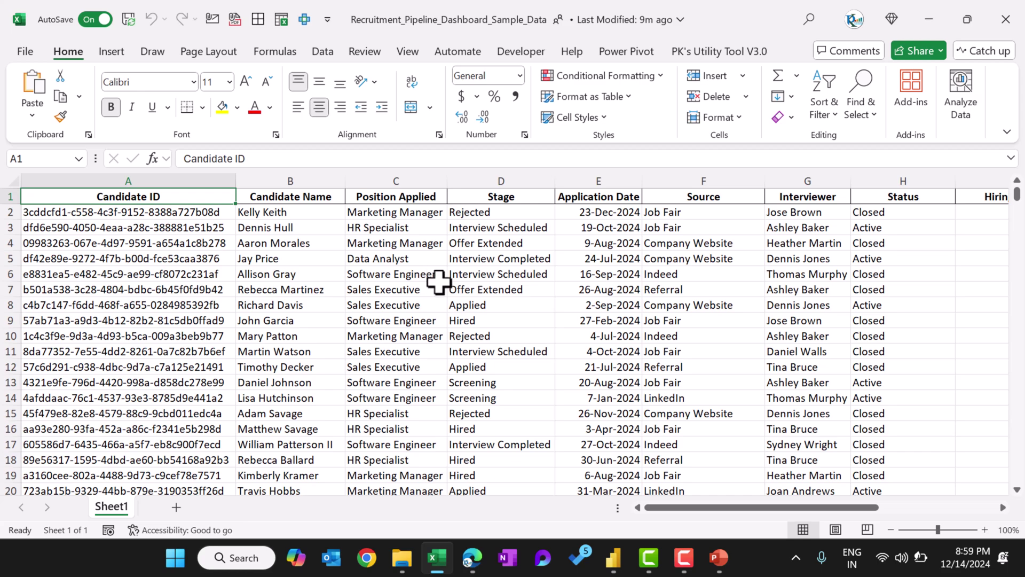
- Switch back to Power BI Desktop, check the Recruitment Data query in the Power Query Editor, and close the editor
left_click(615, 561)
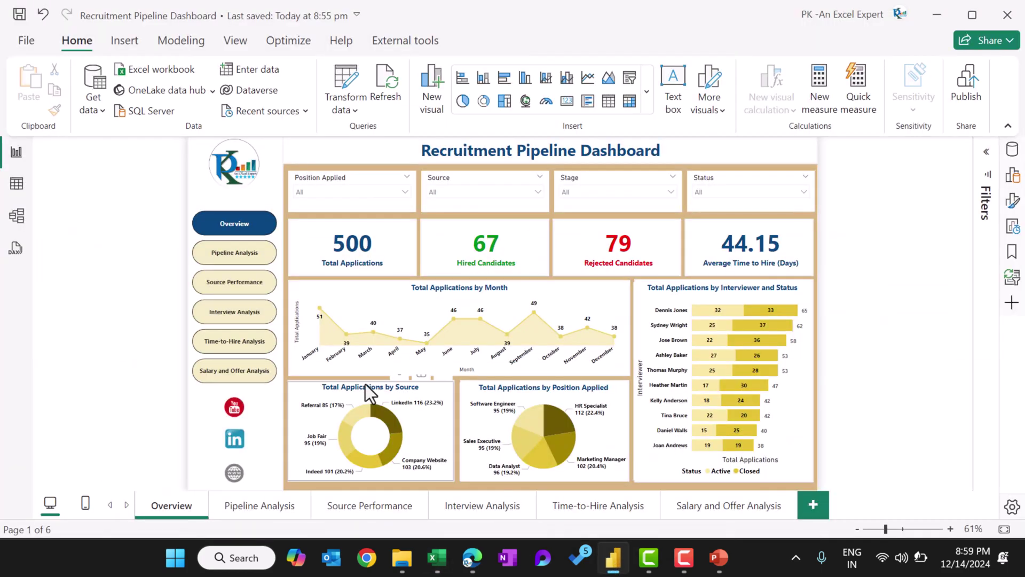
left_click(353, 111)
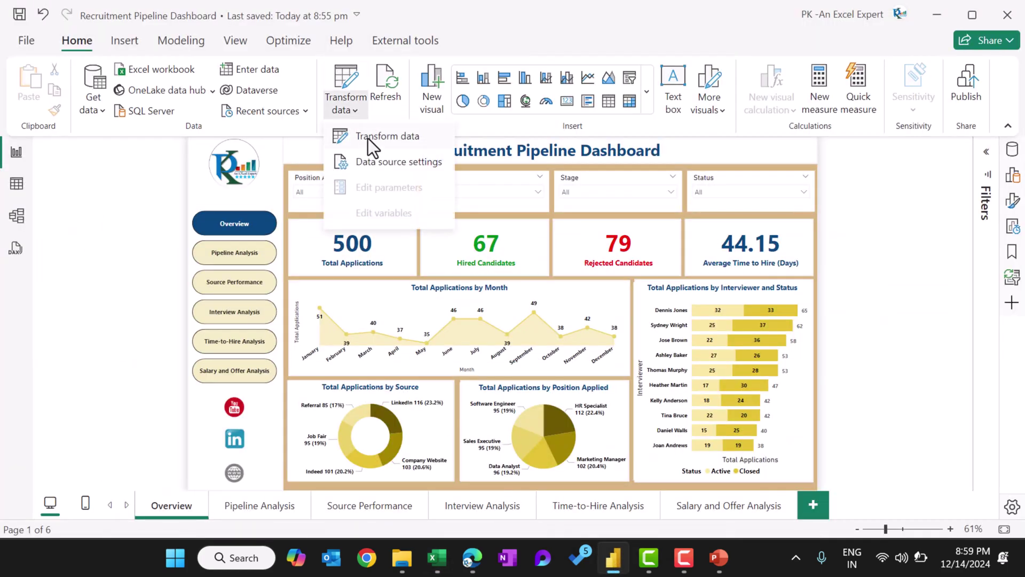
key("Escape")
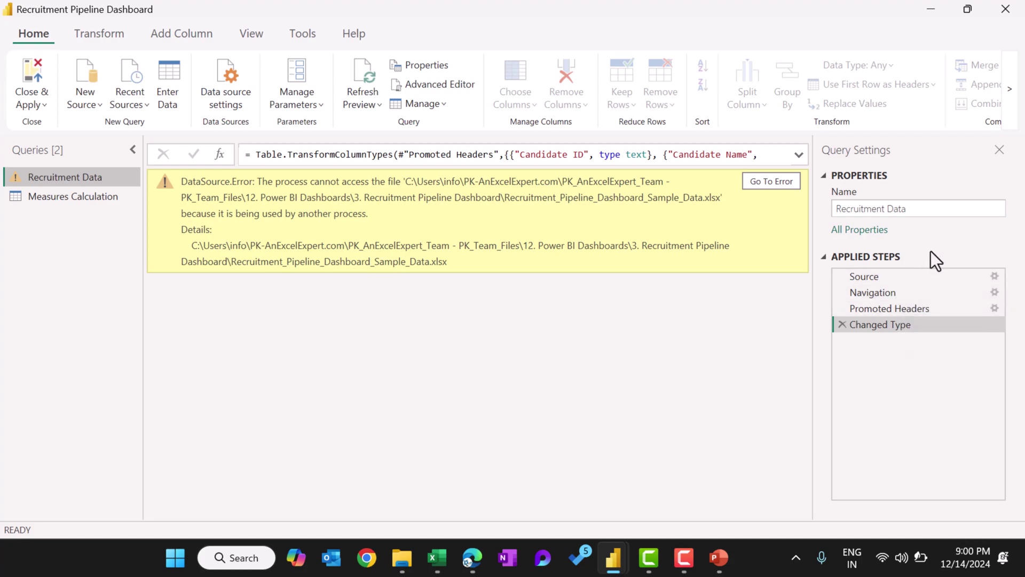
left_click(1006, 9)
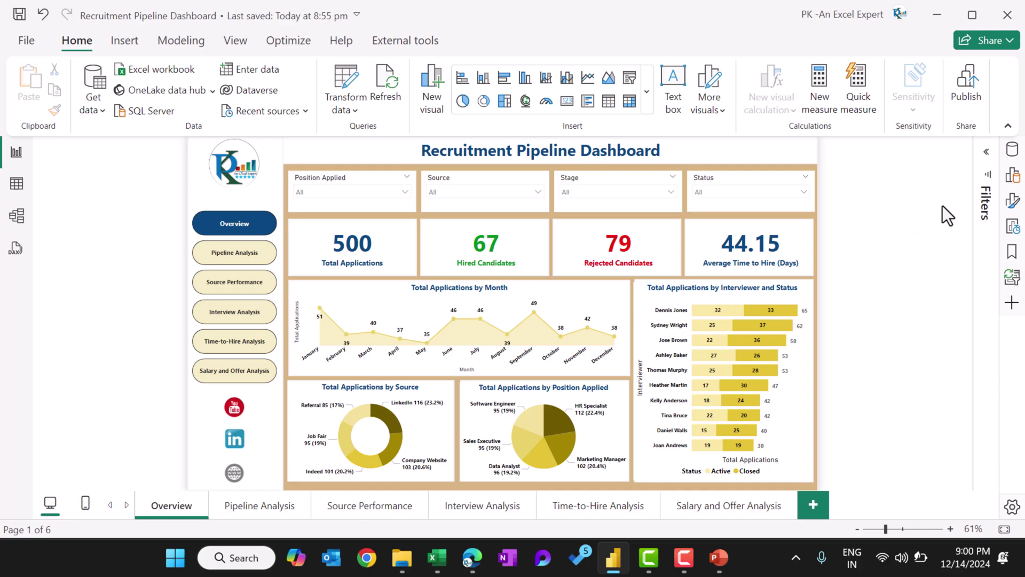
- Show the Recruitment Data table in Table view and examine its columns through Time to Hire
left_click(1012, 150)
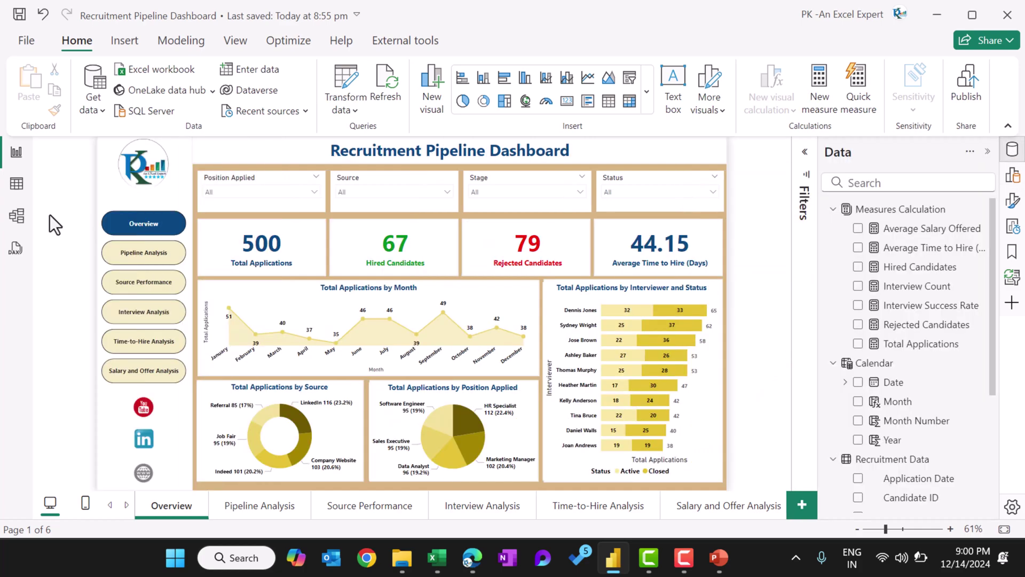
left_click(16, 183)
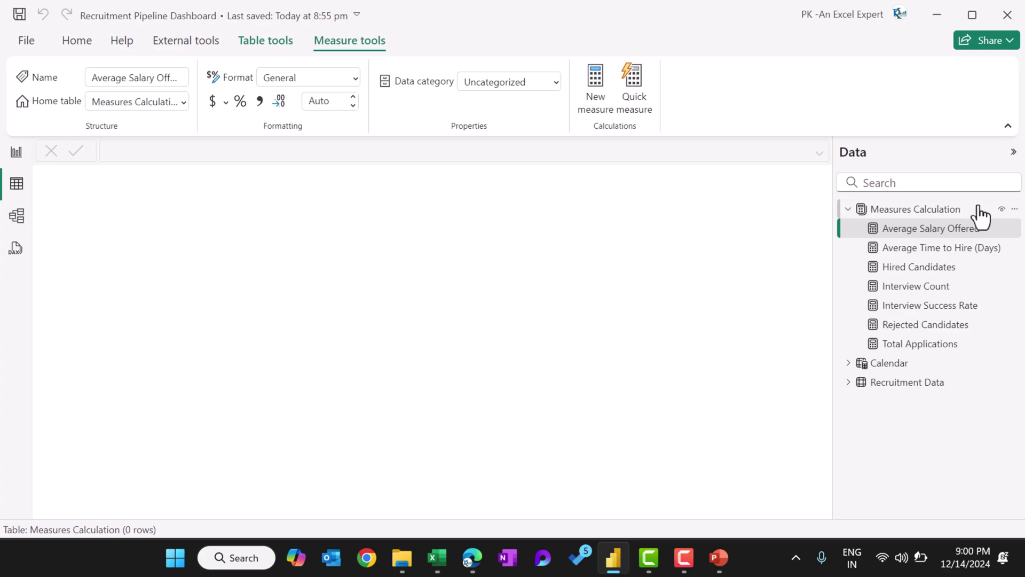
left_click(938, 389)
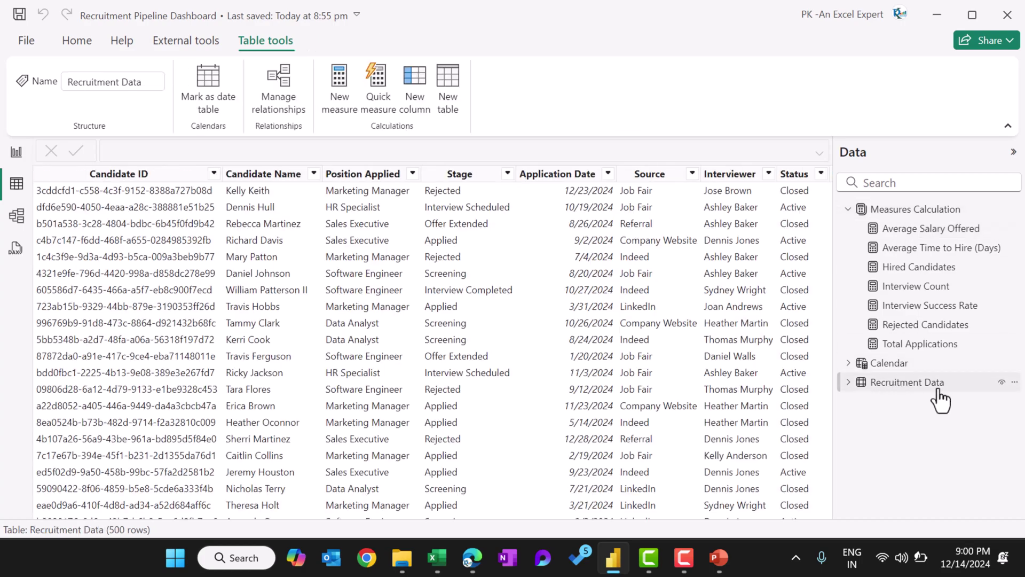
scroll(514, 516, "right", 3)
left_click_drag(514, 511, 719, 507)
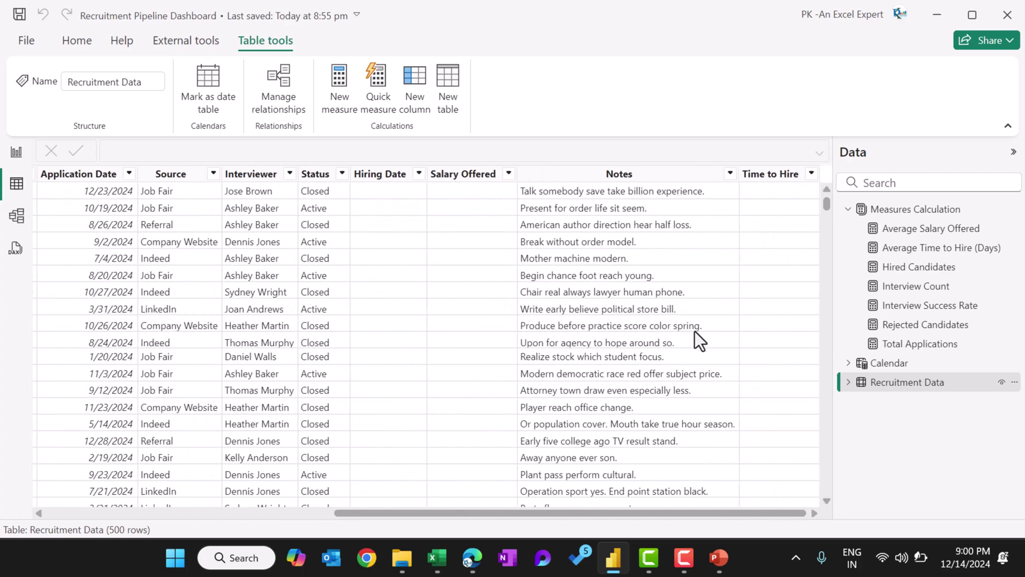
- Inspect the DAX formulas of the Time to Hire column in Recruitment Data and of the Calendar table
left_click(769, 175)
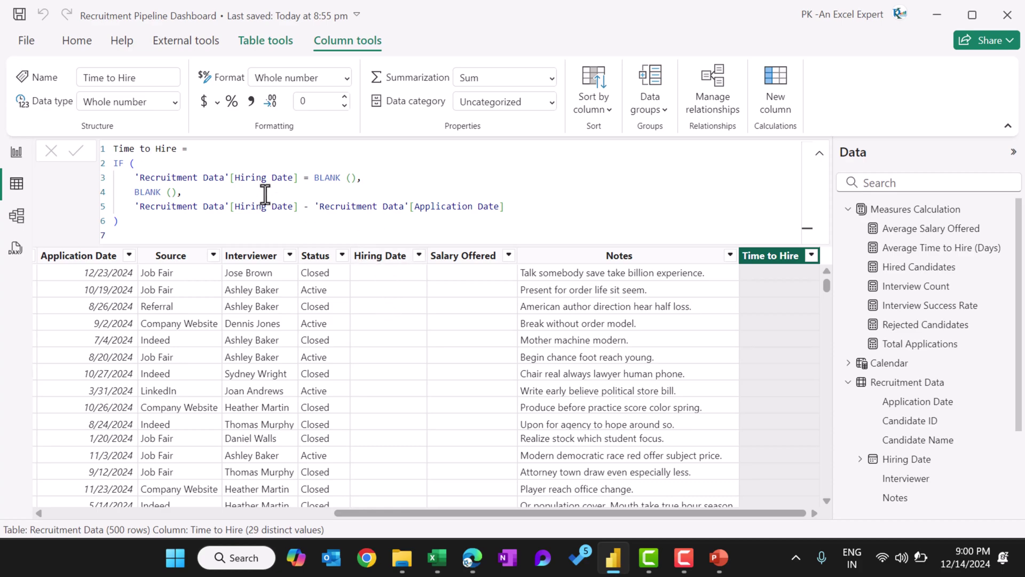
left_click_drag(130, 192, 183, 192)
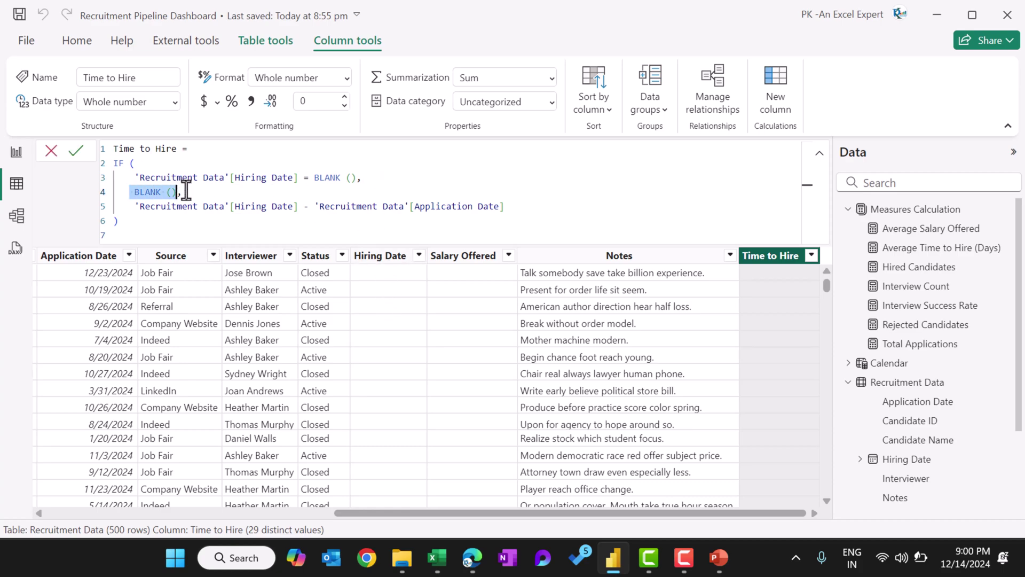
left_click(254, 203)
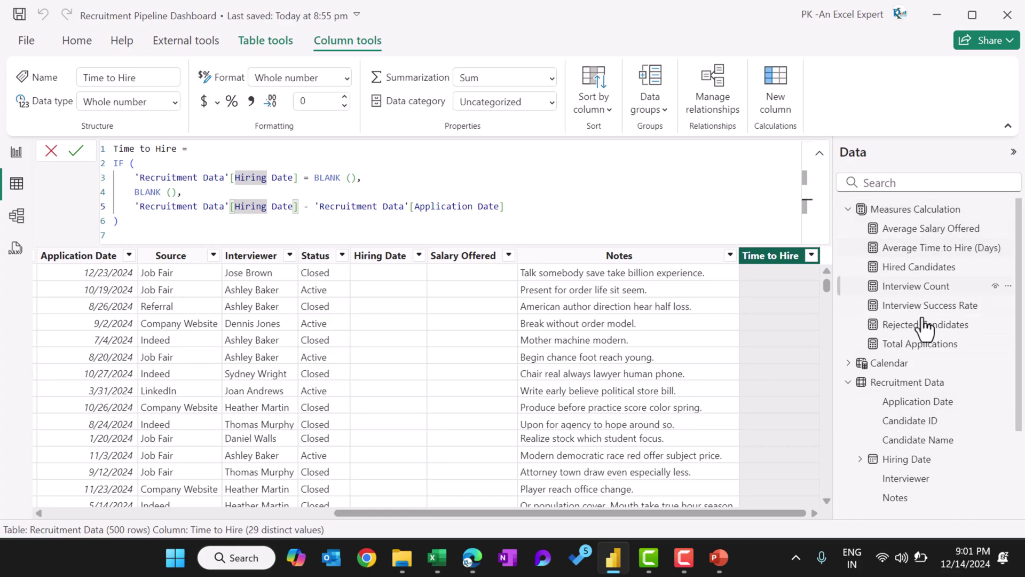
left_click(848, 364)
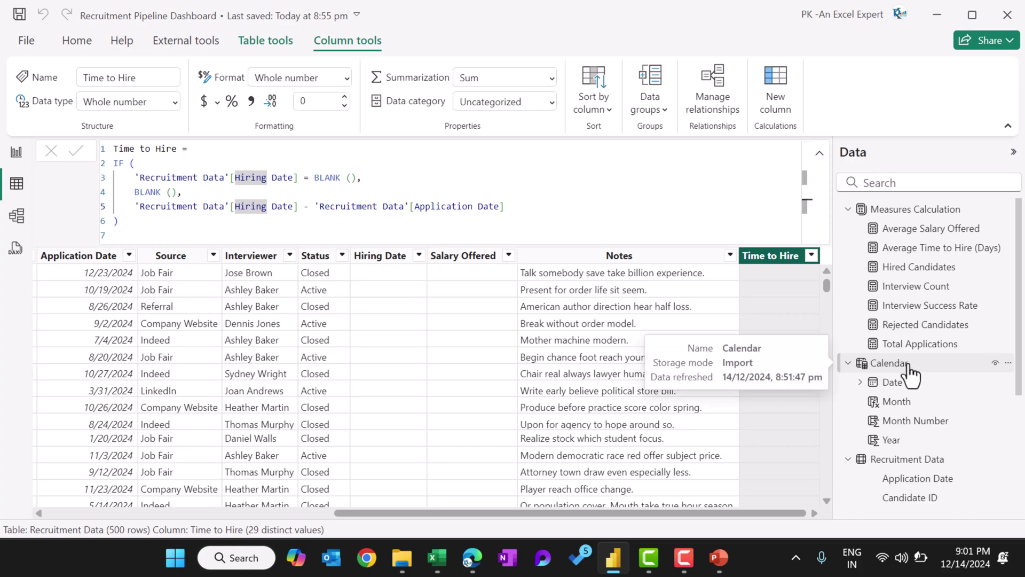
left_click(896, 367)
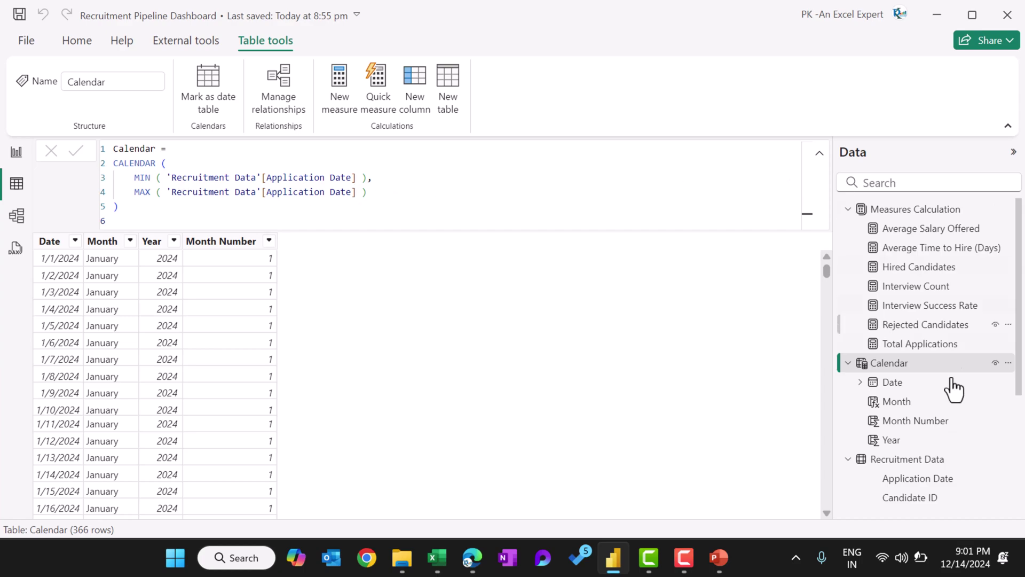
- Inspect the DAX formulas of the Average Salary Offered and Average Time to Hire (Days) measures
left_click(929, 237)
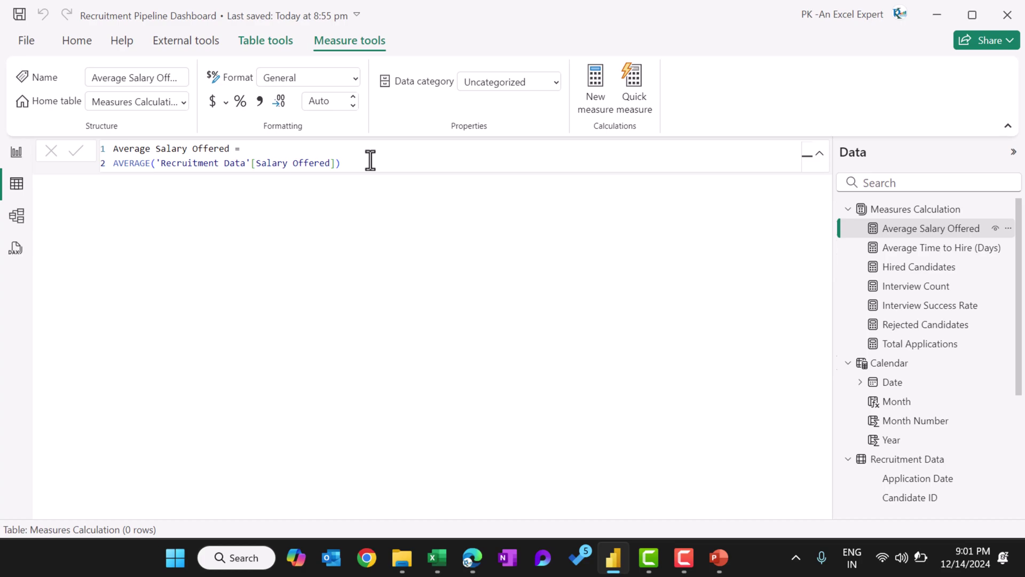
left_click(938, 250)
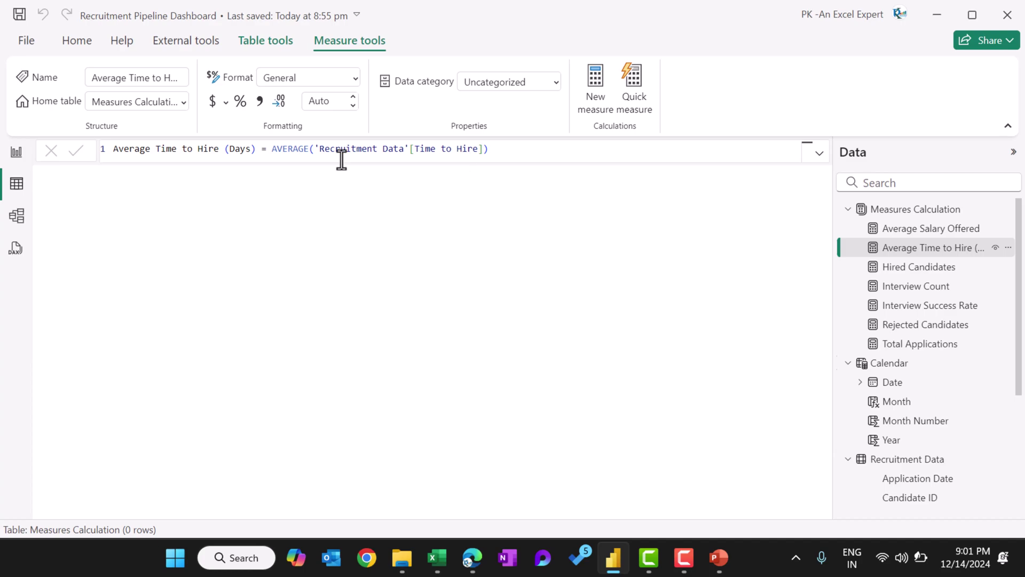
- Inspect the DAX formulas of the Hired Candidates and Interview Count measures
left_click(914, 270)
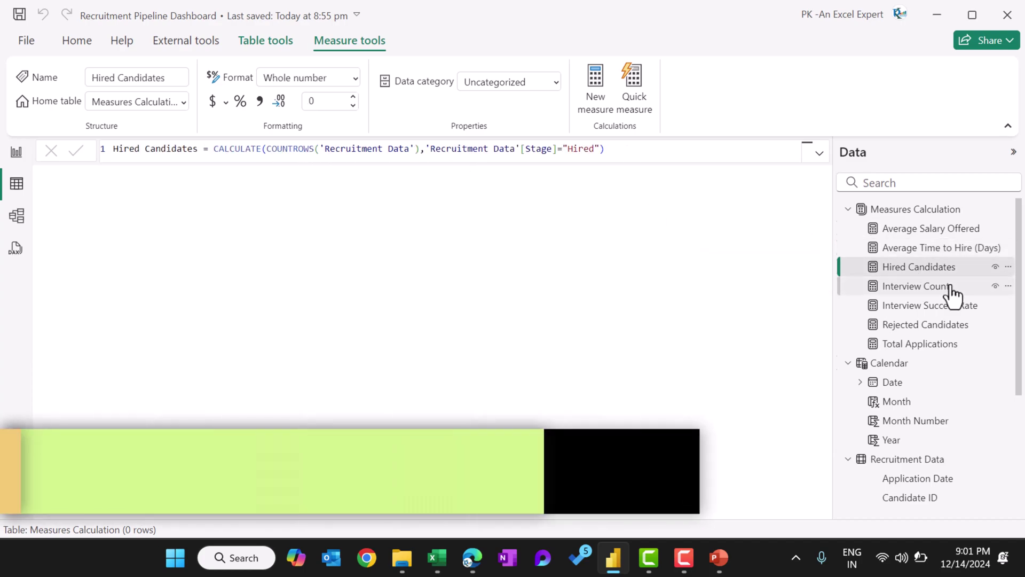
left_click_drag(277, 151, 600, 150)
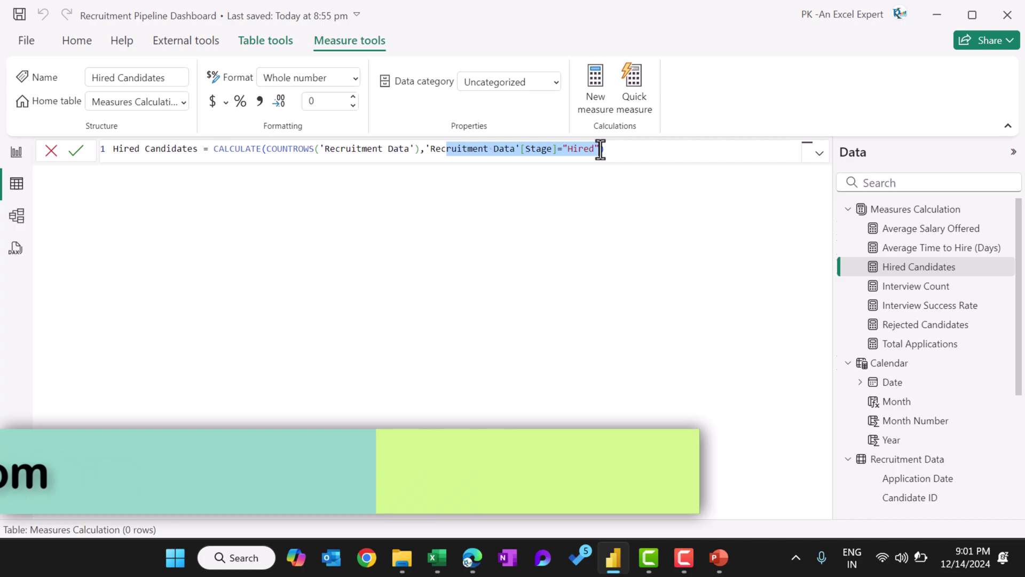
left_click(630, 148)
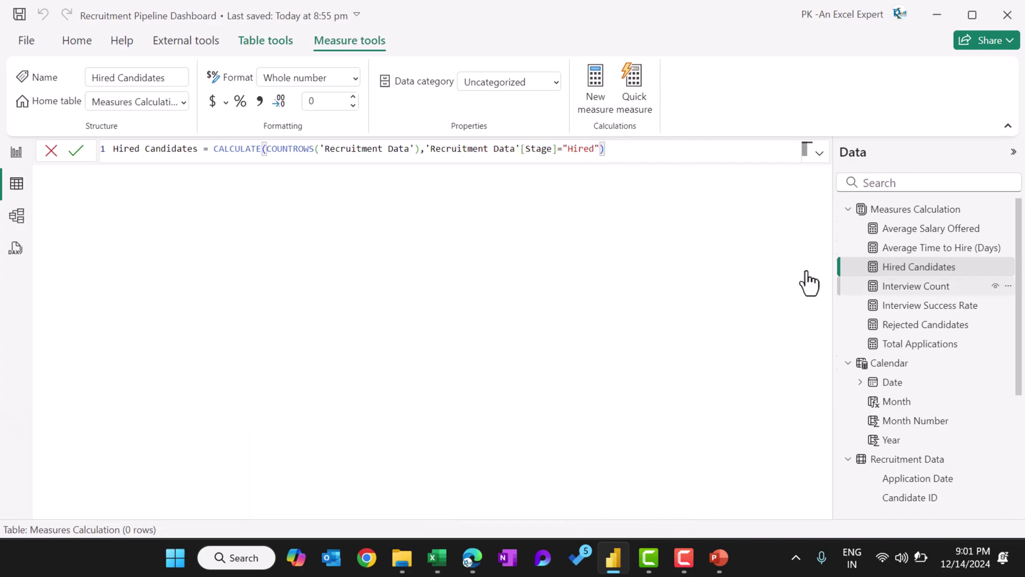
left_click(951, 286)
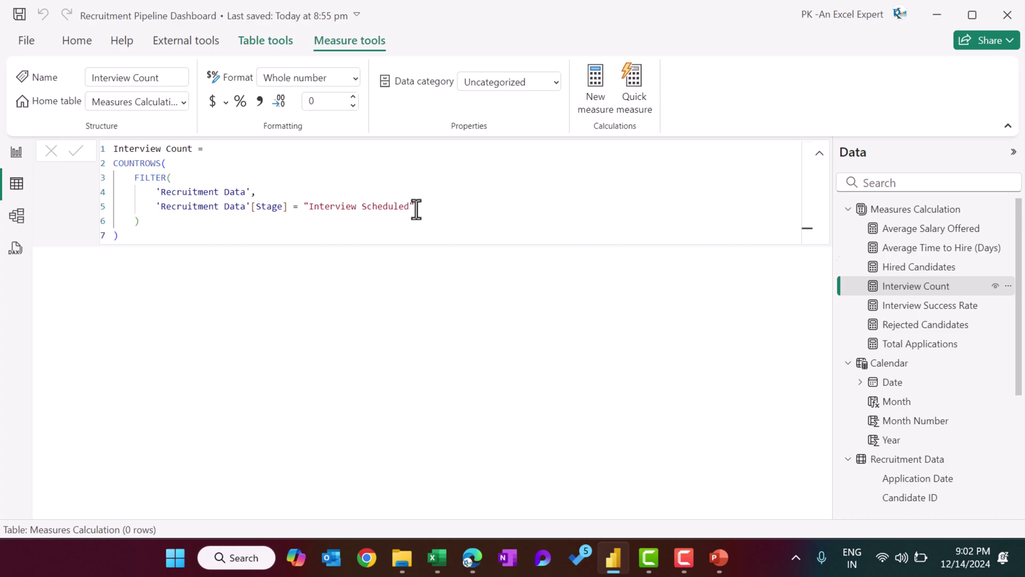
- Inspect the Interview Success Rate measure's DAX, highlighting its Total Applications denominator and the COUNTROWS and FILTER numerator
left_click(933, 313)
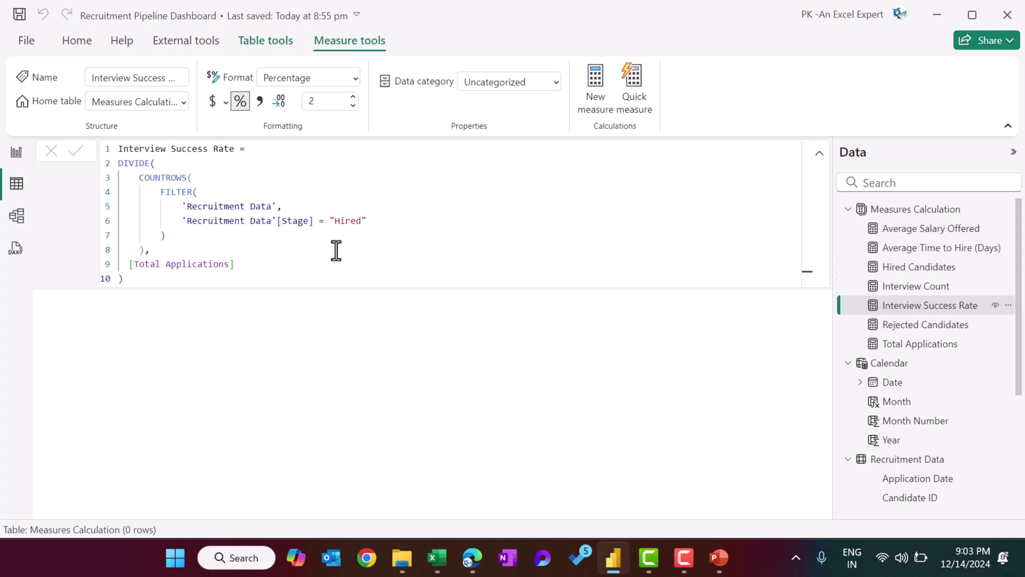
left_click_drag(130, 264, 303, 268)
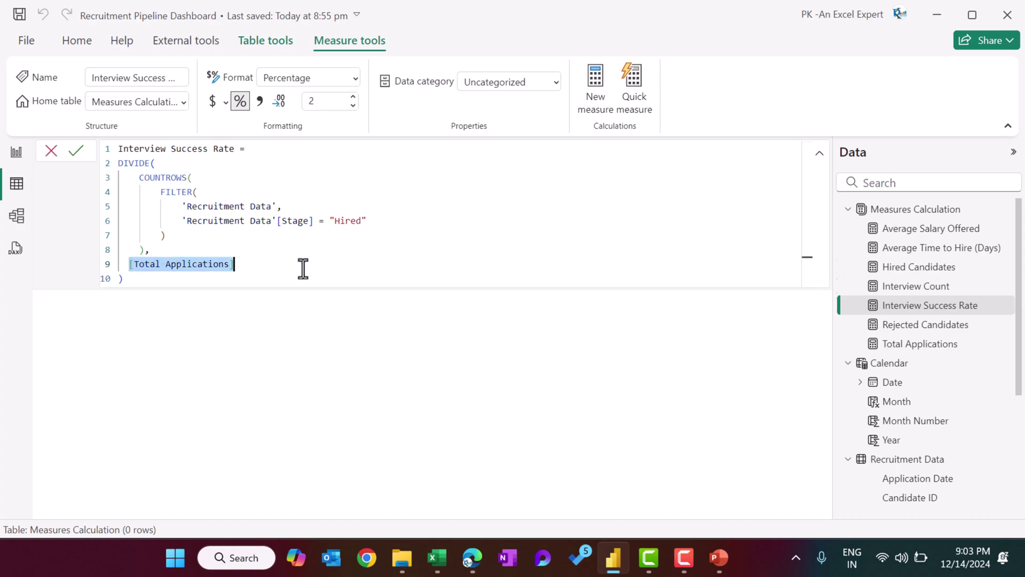
left_click_drag(145, 179, 167, 235)
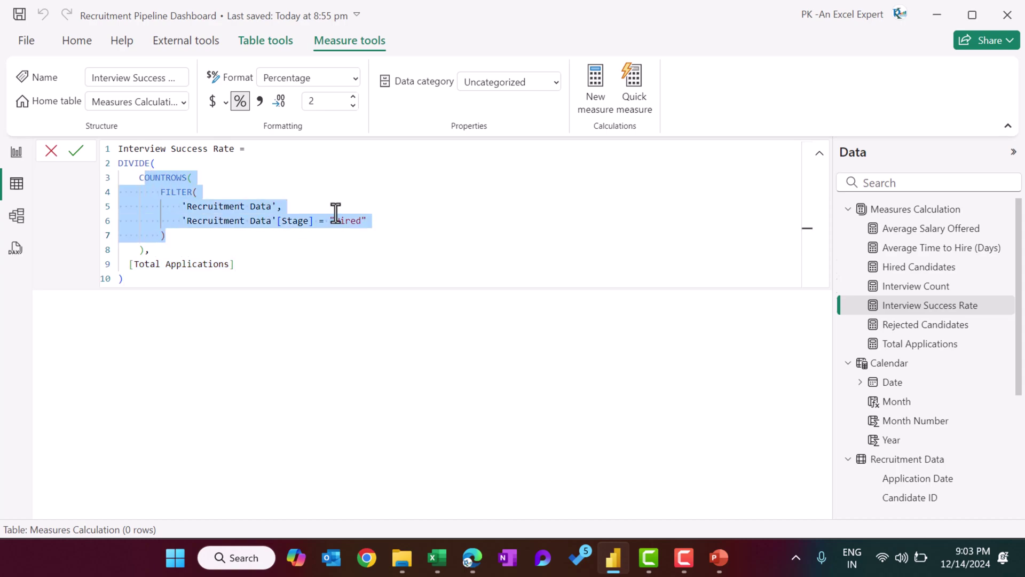
left_click(415, 224)
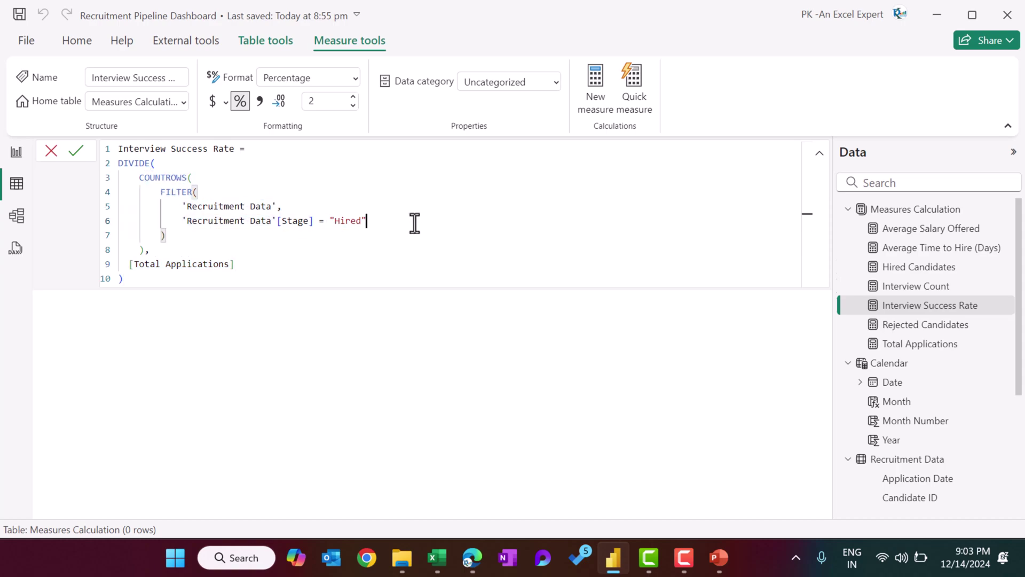
- Inspect the DAX formulas of the Rejected Candidates and Total Applications measures
left_click(928, 327)
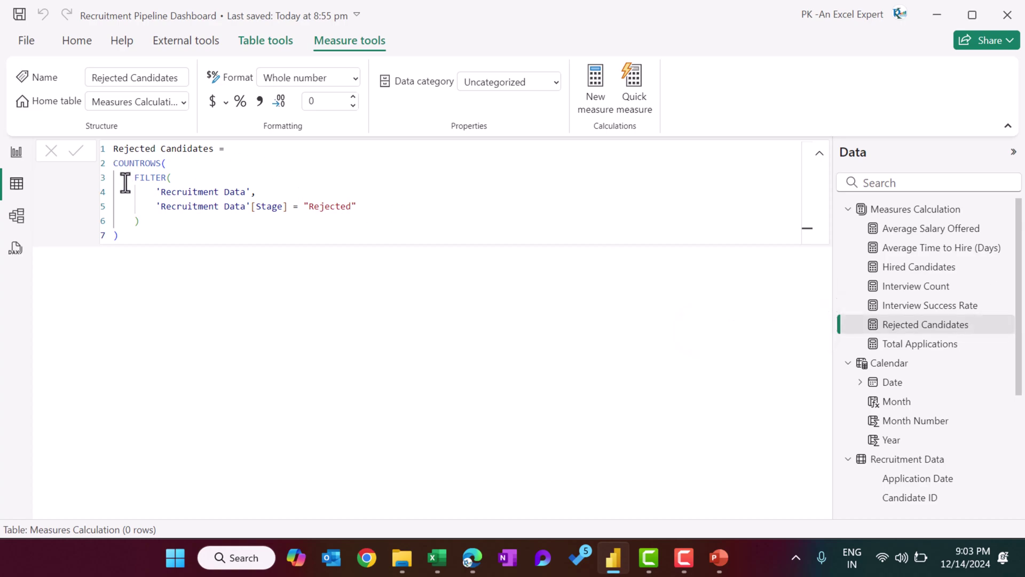
left_click(145, 160)
left_click(155, 177)
left_click(938, 344)
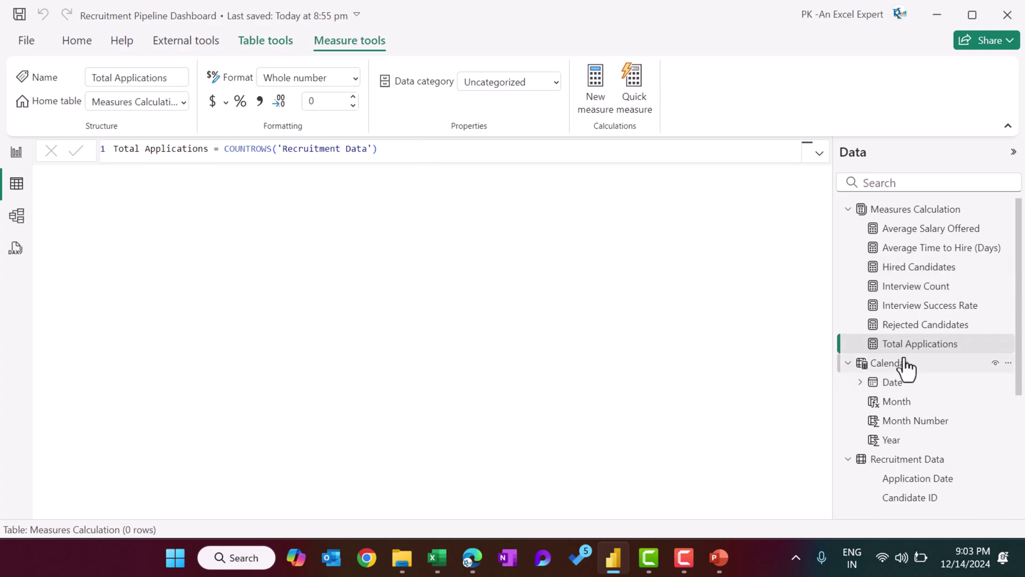
- Inspect the formulas of the Calendar table and its Month and Month Number columns, and check the Month column's sort-by-column option
left_click(889, 367)
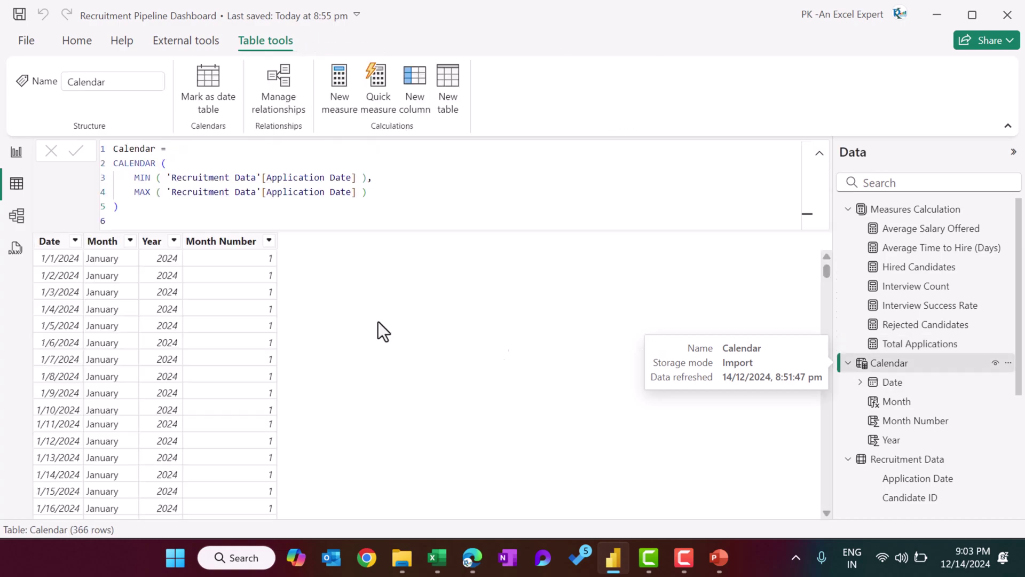
left_click(100, 243)
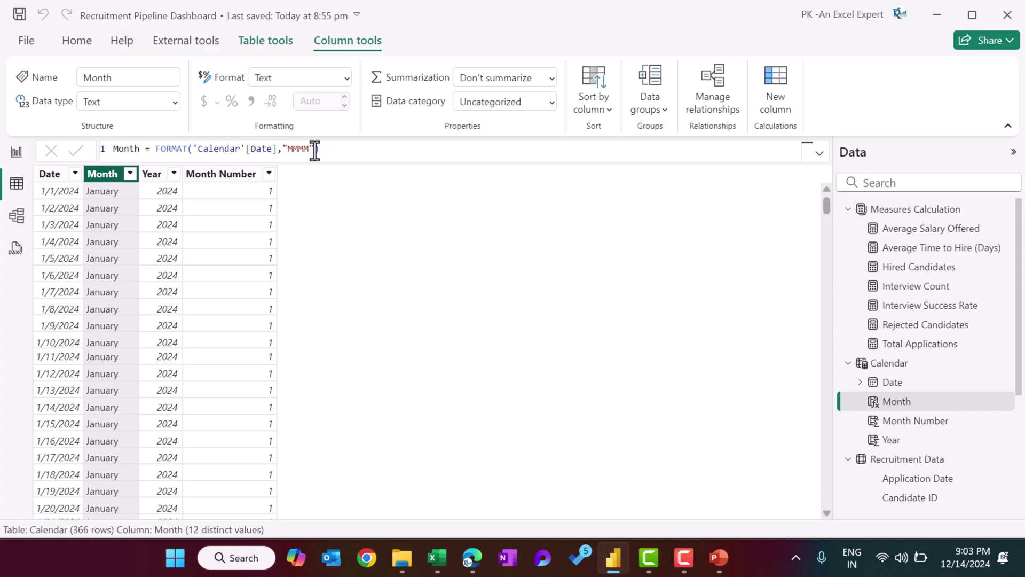
left_click(235, 184)
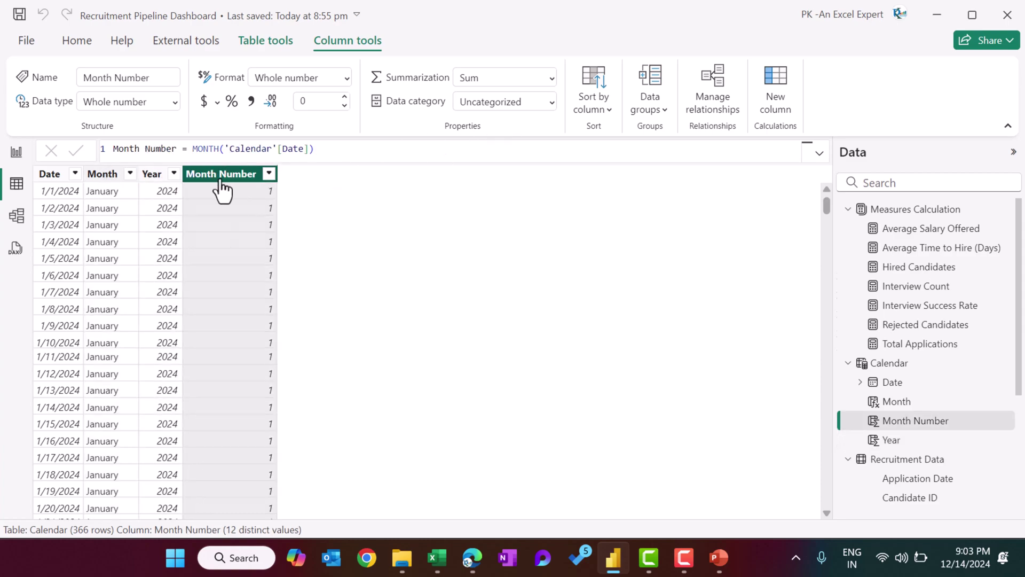
left_click(609, 109)
left_click(623, 188)
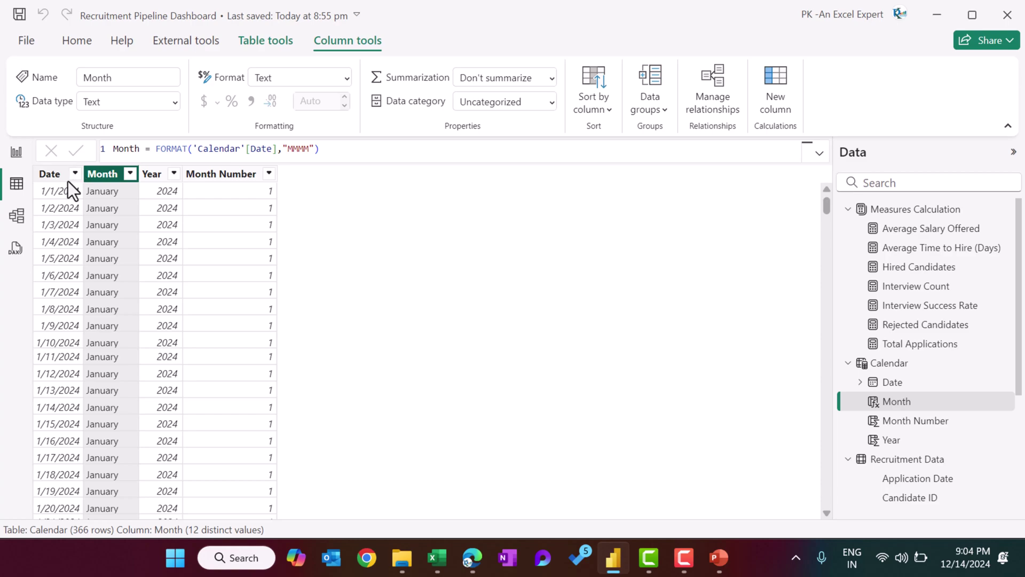
- Return to Report view, switch to the BG presentation in PowerPoint, try moving a panel on slide 1, and undo the move
left_click(23, 156)
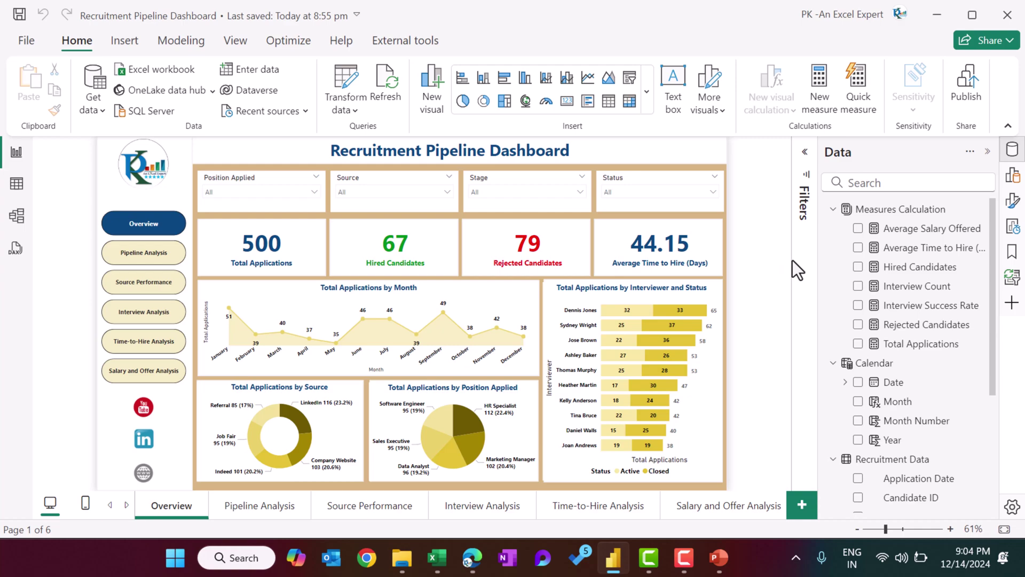
left_click(725, 571)
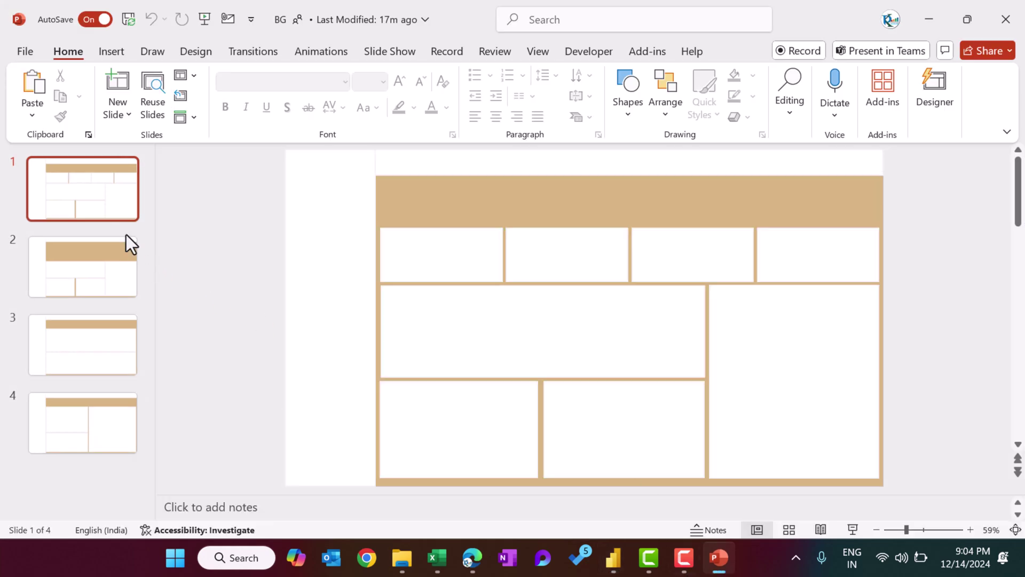
left_click(489, 197)
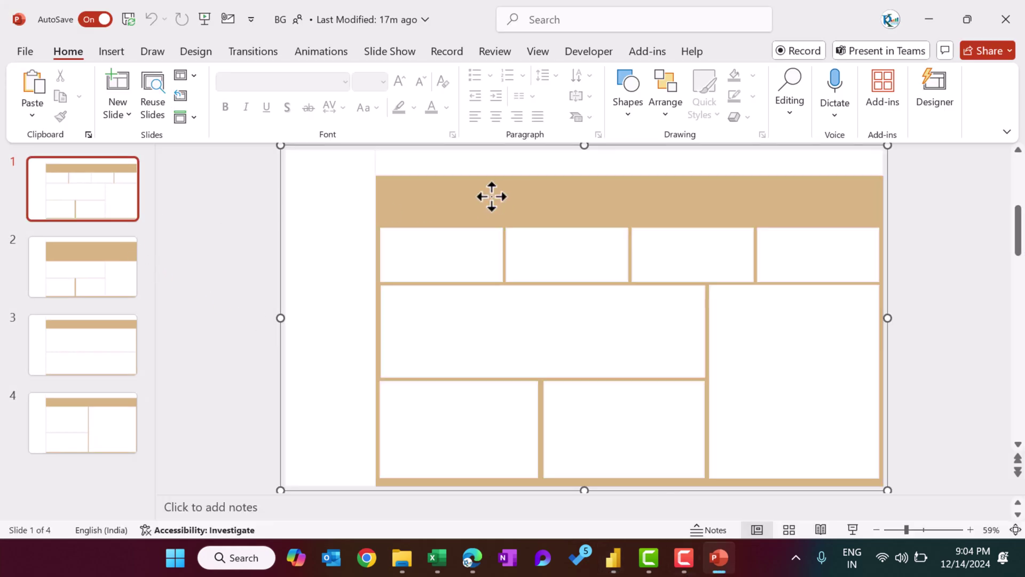
left_click(458, 252)
left_click_drag(455, 256, 470, 222)
key("ctrl+z")
- Examine the background layouts on slides 2 to 4, glance at the Power BI report for comparison, and return to the presentation
left_click(93, 277)
left_click(108, 353)
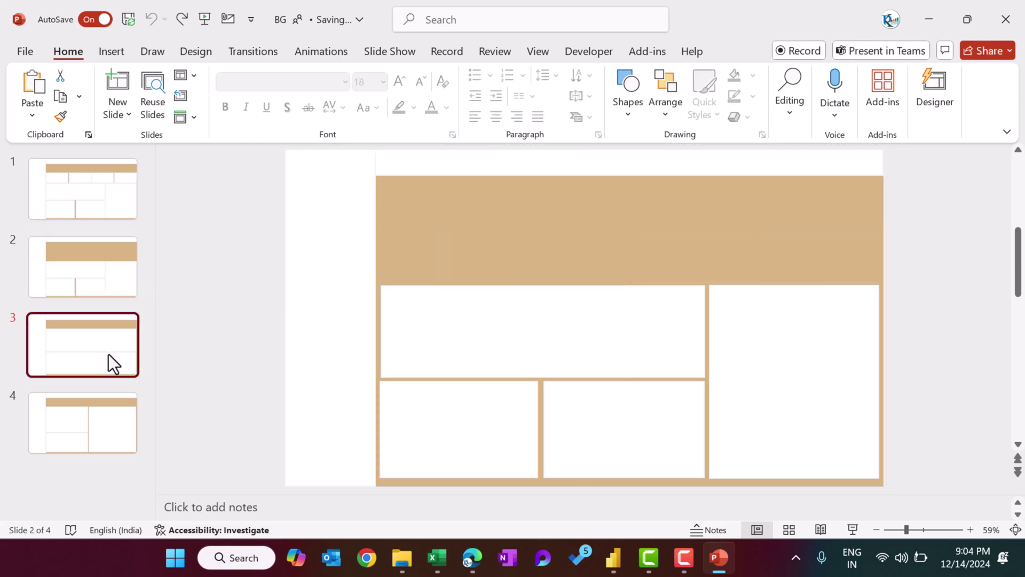
left_click(117, 425)
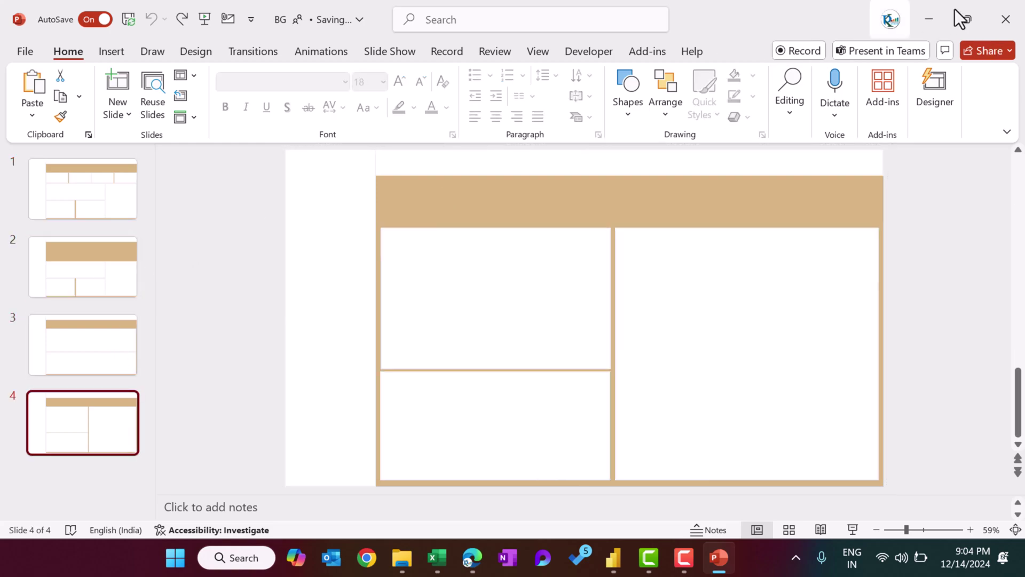
left_click(932, 20)
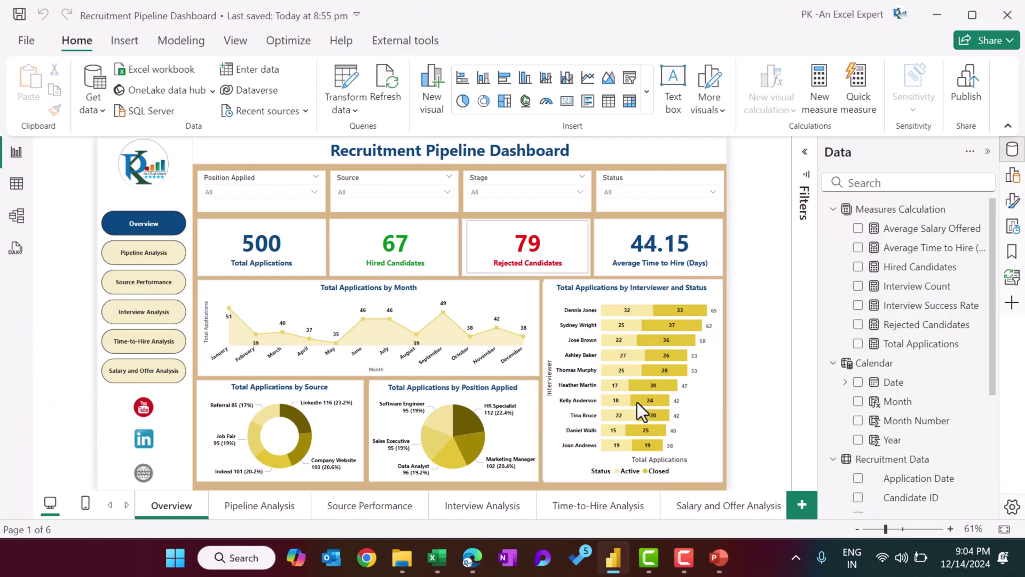
key("super+Up")
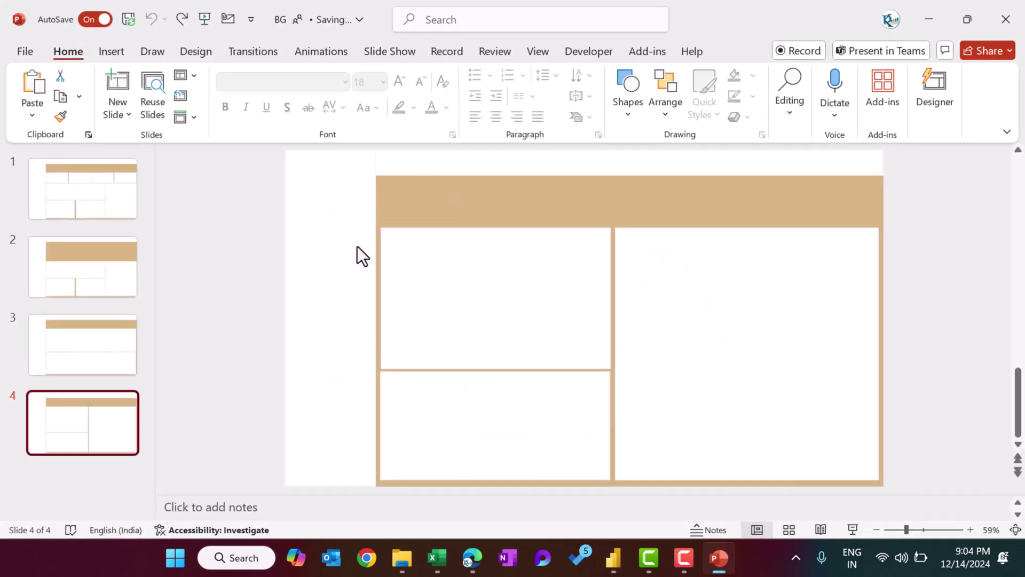
- View the Save as Picture dialog for slide 4's background shape, cancel it, and check the BG PNG files in File Explorer
left_click(451, 201)
right_click(452, 201)
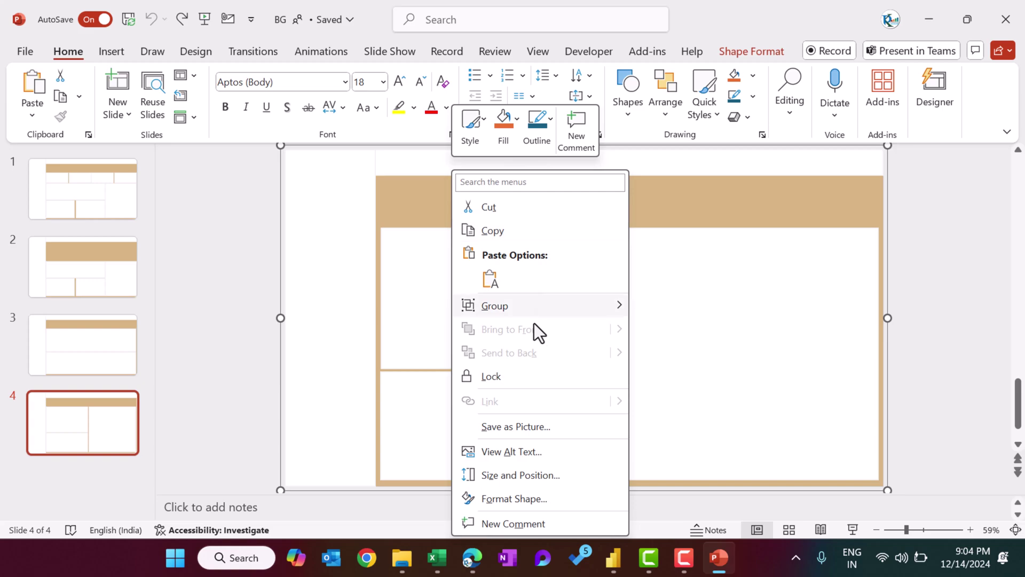
left_click(521, 432)
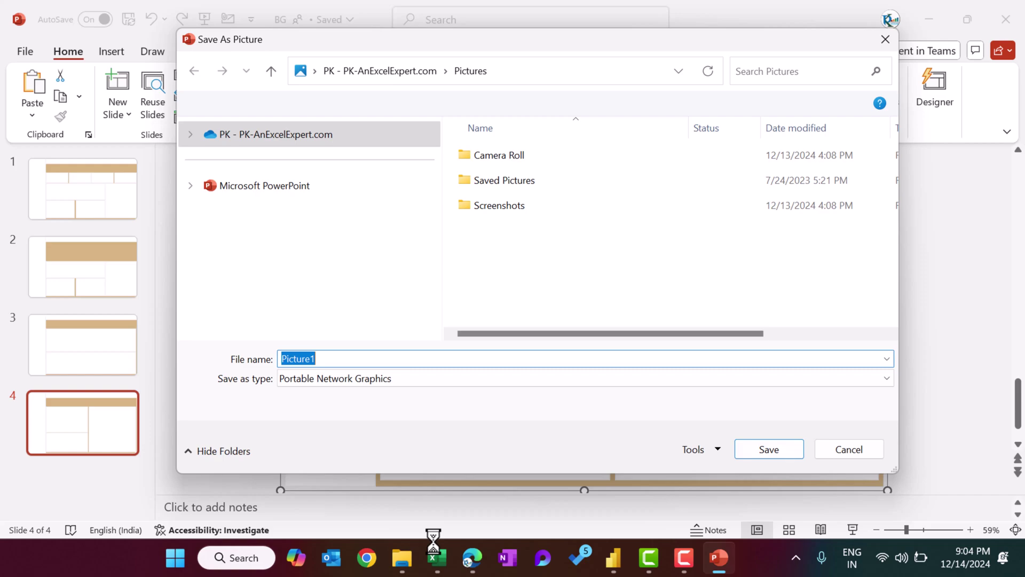
key("Escape")
left_click(404, 558)
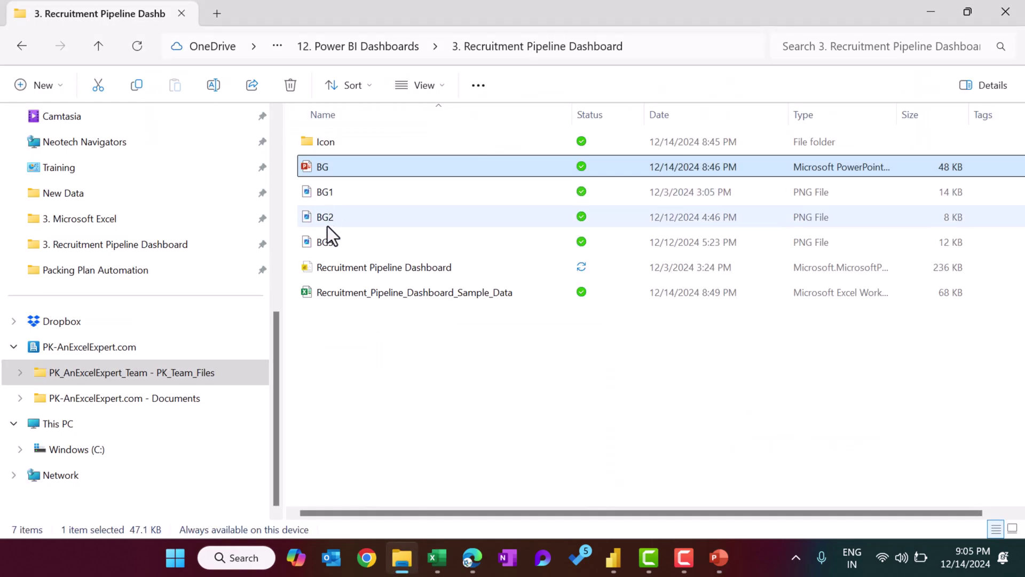
left_click(938, 13)
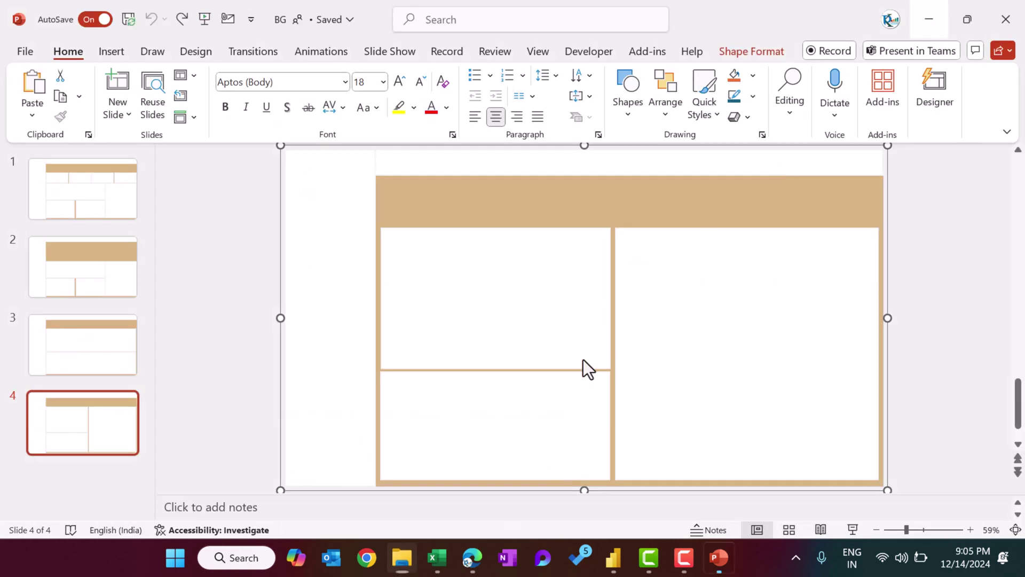
- Switch back to Power BI Desktop and inspect the Overview page's canvas background settings, including its image and image fit
left_click(615, 557)
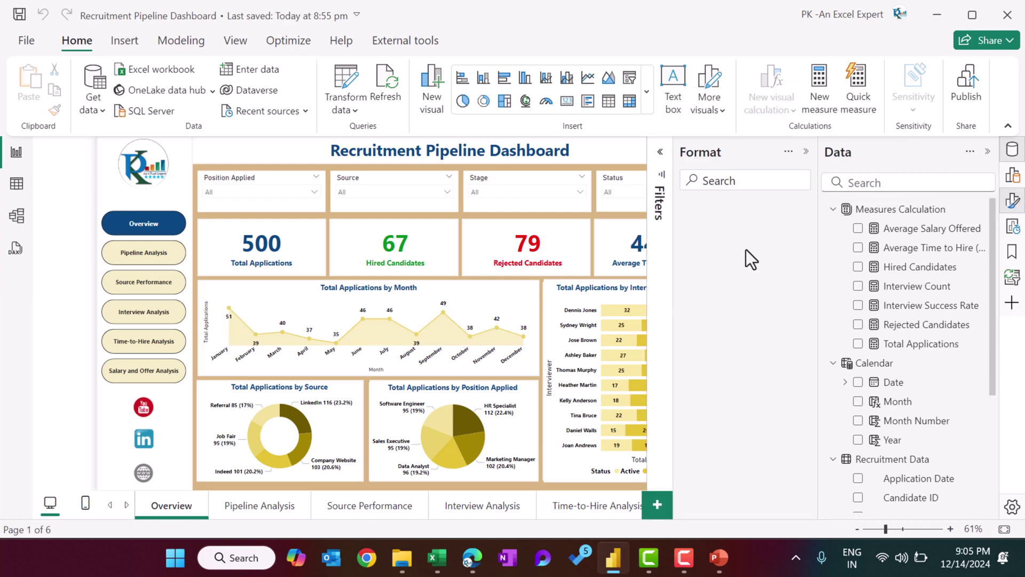
left_click(724, 284)
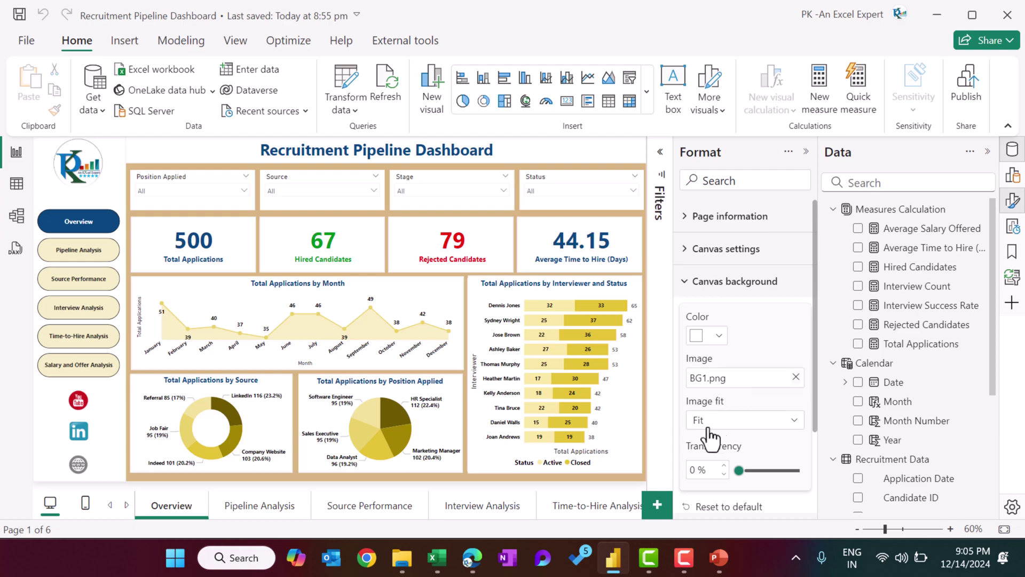
left_click(807, 153)
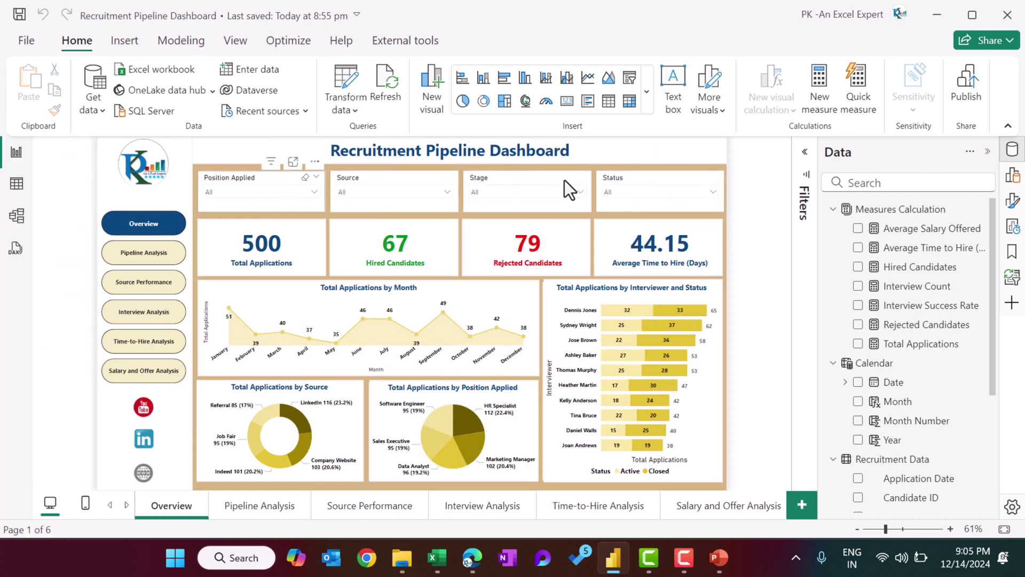
- Inspect the visual types and fields of the Position Applied slicer and the KPI cards on the Overview page
left_click(1013, 178)
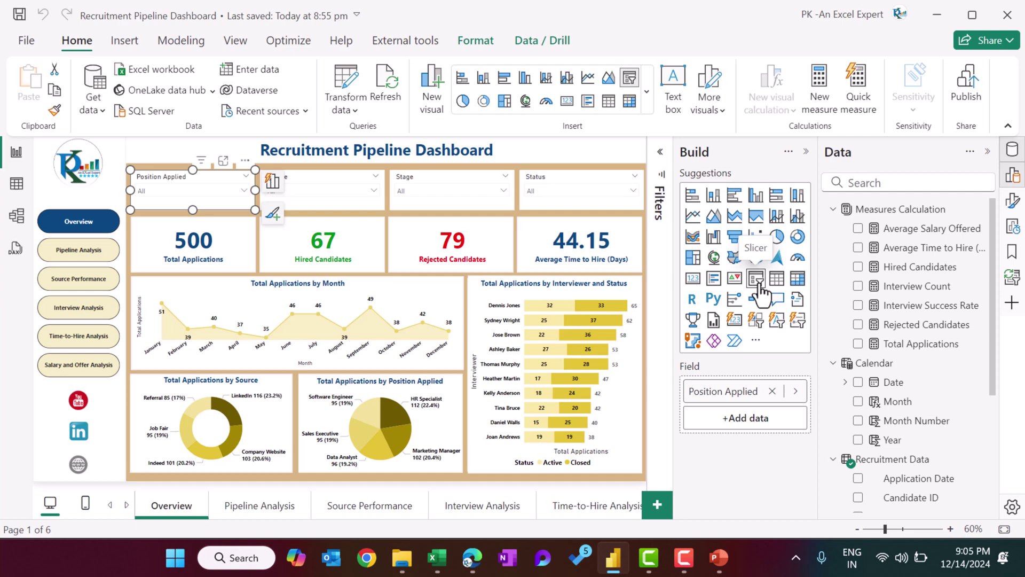
scroll(929, 369, "down", 3)
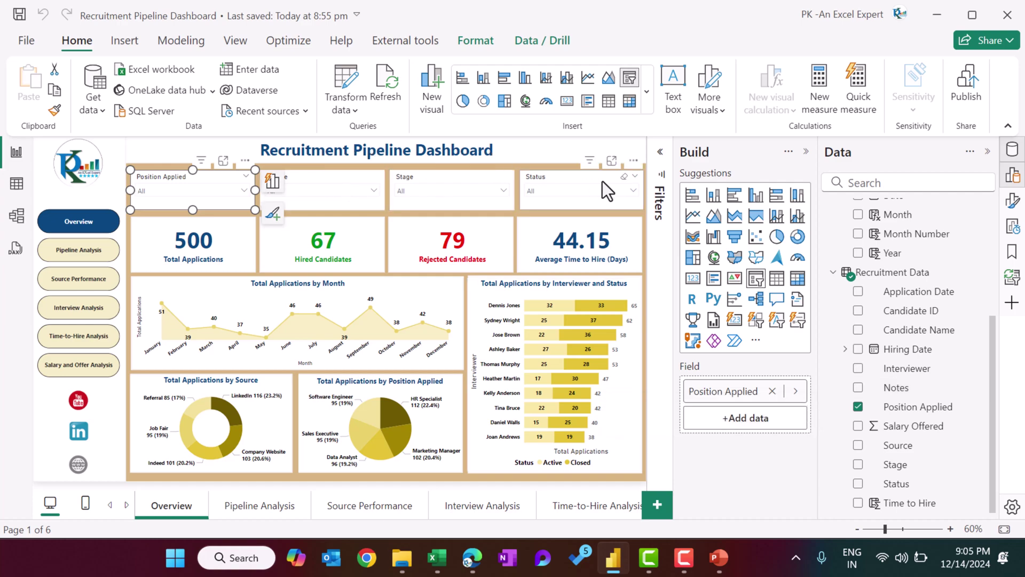
left_click(223, 242)
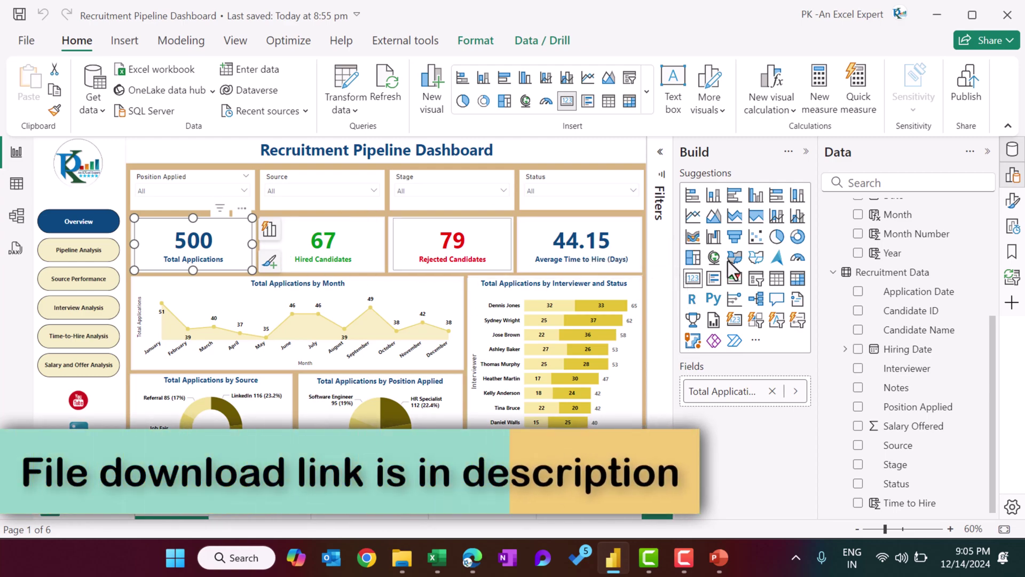
scroll(982, 259, "up", 4)
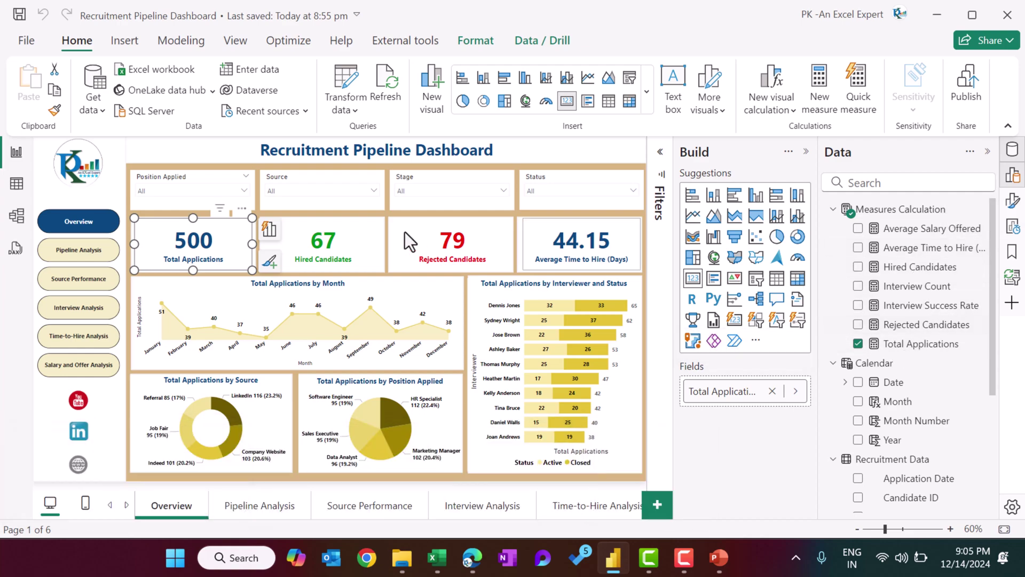
left_click(342, 249)
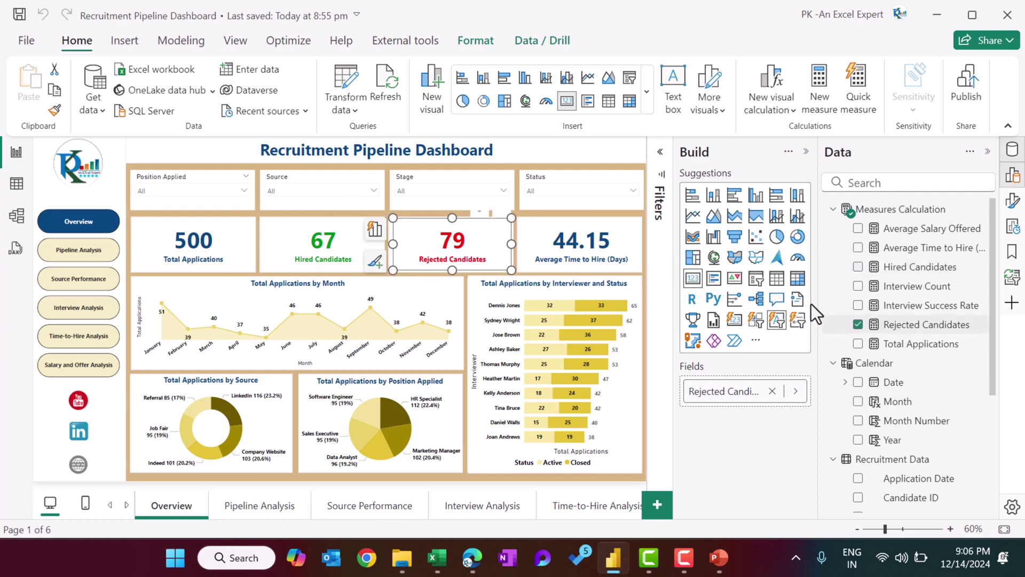
left_click(609, 240)
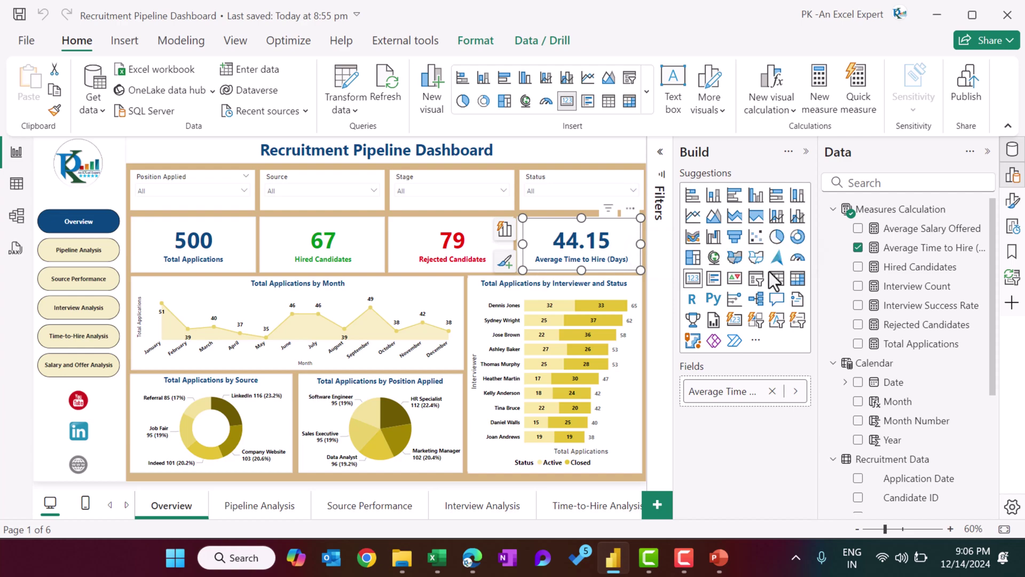
- Inspect the fields behind the Overview page's area, interviewer bar, donut and pie charts, and clear the selection
left_click(421, 290)
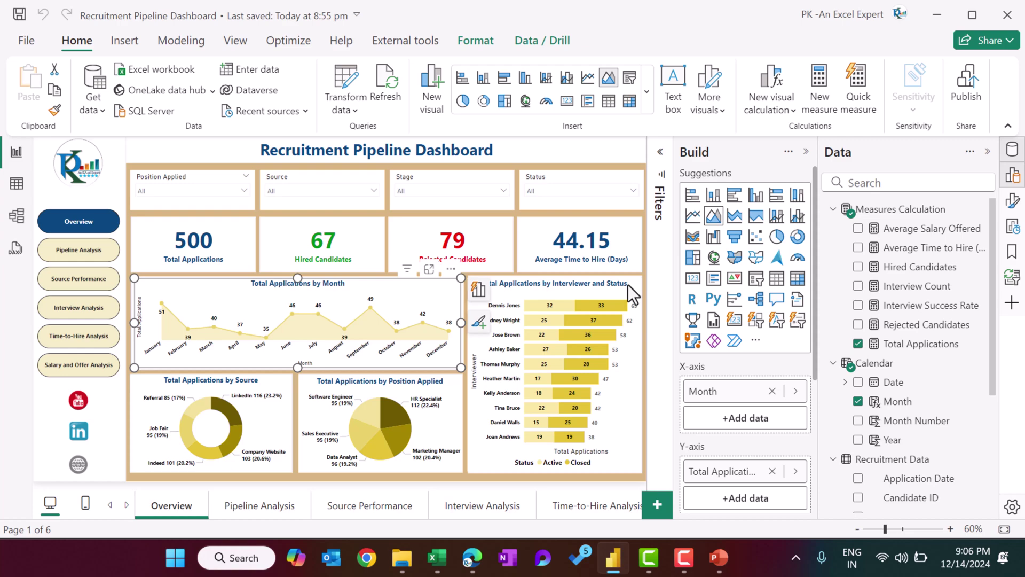
left_click(633, 294)
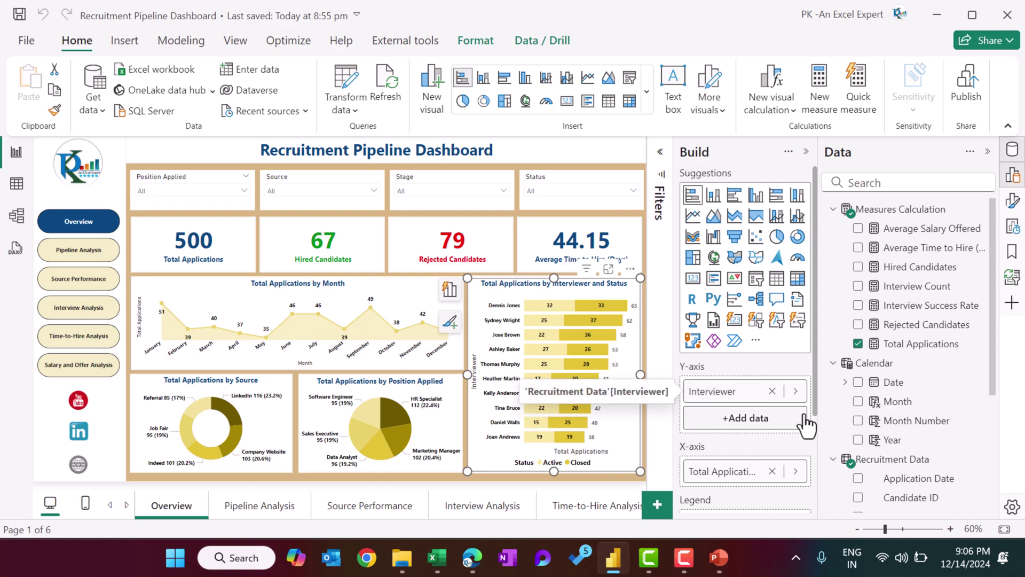
scroll(750, 409, "down", 3)
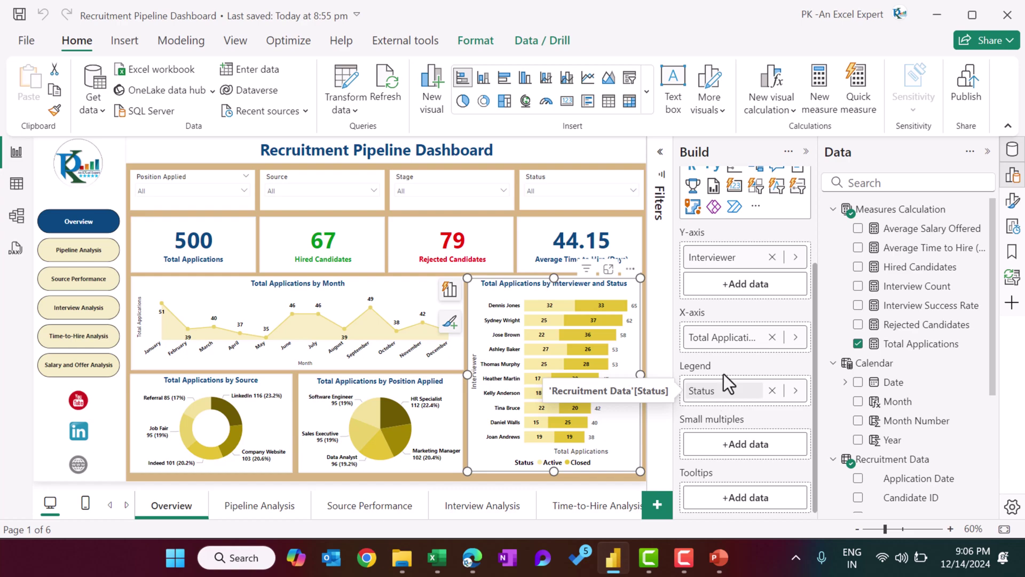
left_click(284, 385)
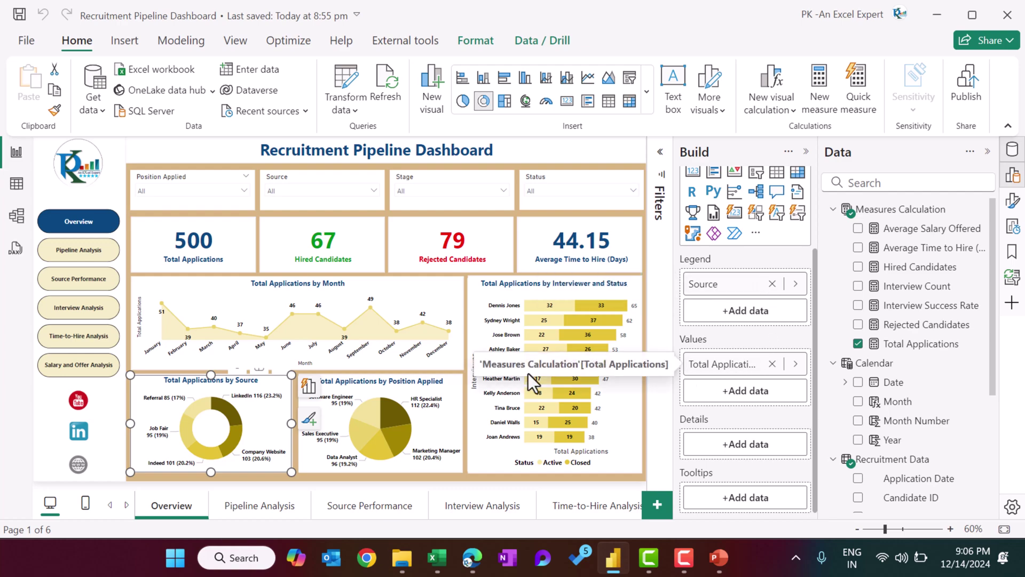
left_click(450, 386)
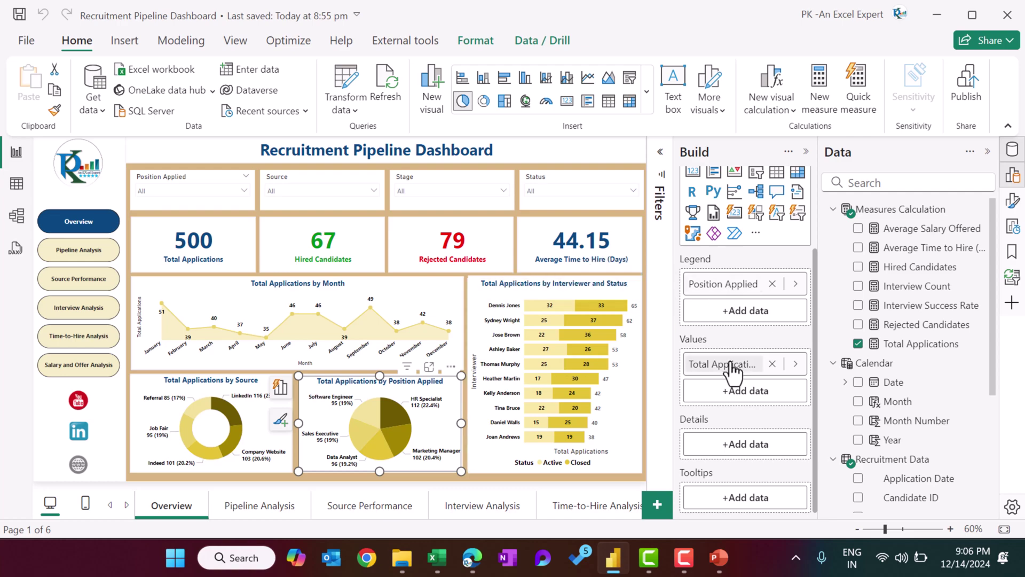
left_click(393, 479)
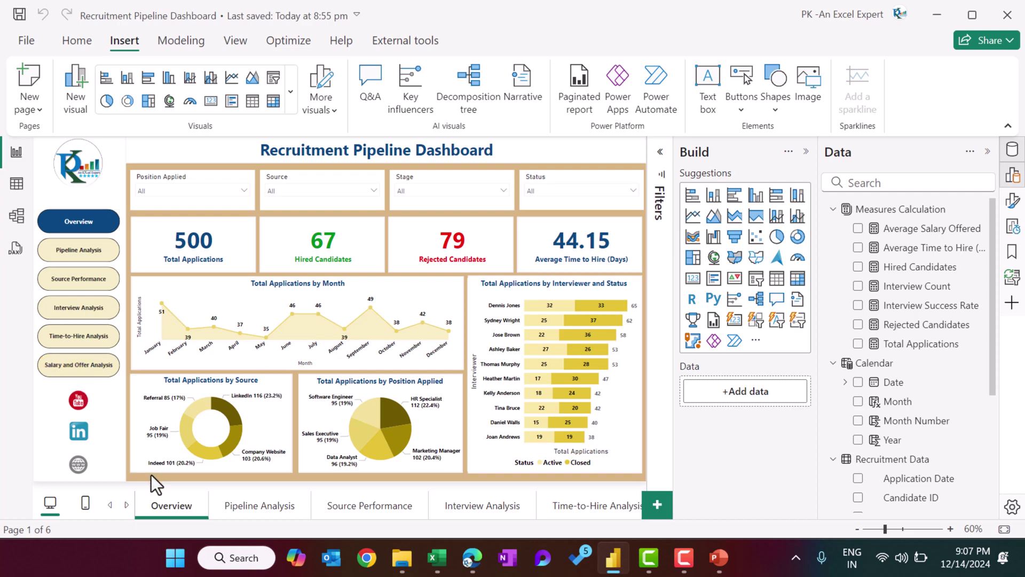
- View the page and bookmark navigator options among the insertable buttons, without adding one
left_click(744, 111)
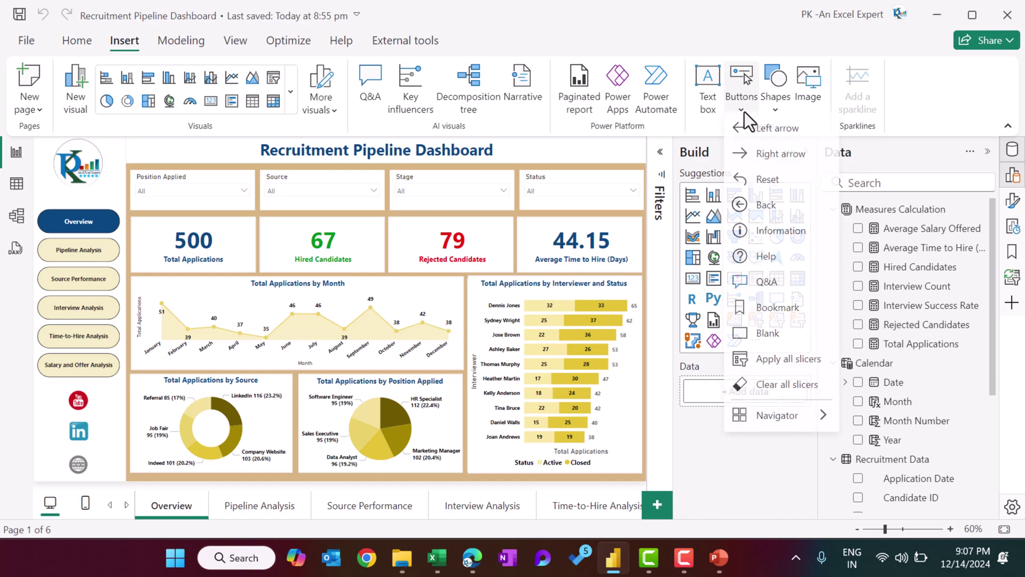
mouse_move(797, 427)
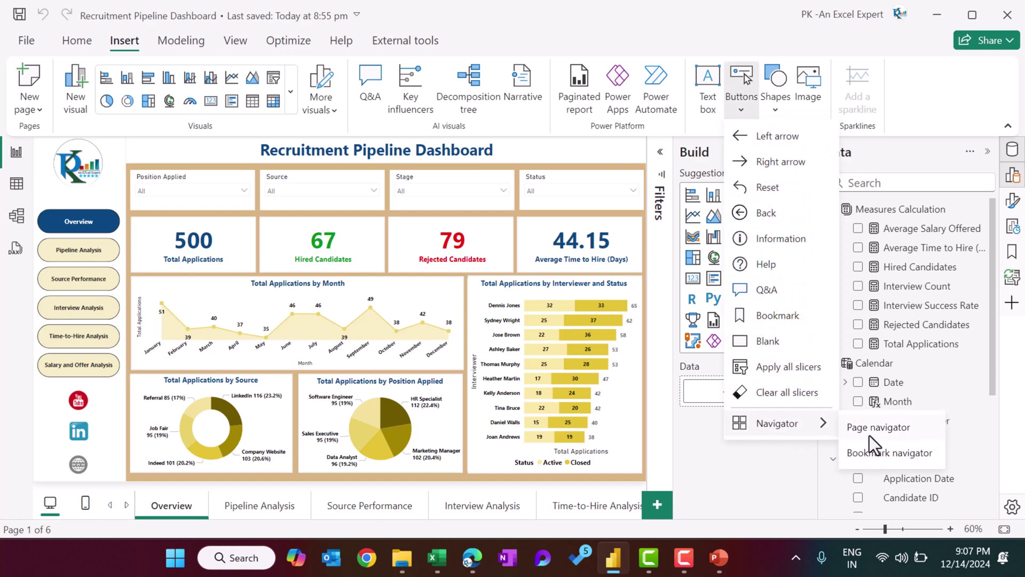
left_click(364, 479)
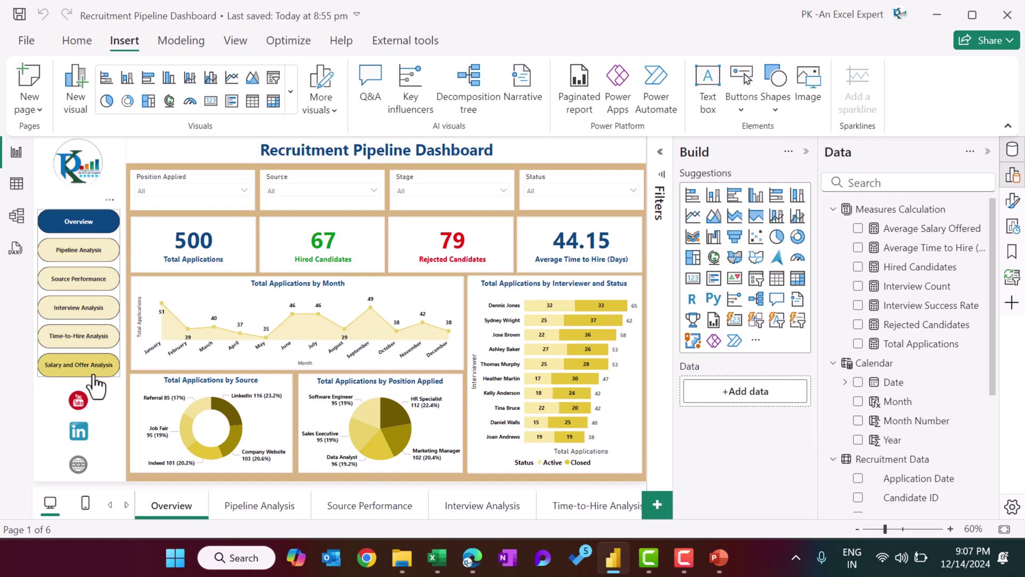
- Try the Chevron arrow shape on the Overview page navigator, restore it to Pill, and close the Format and Build panes
left_click(117, 325)
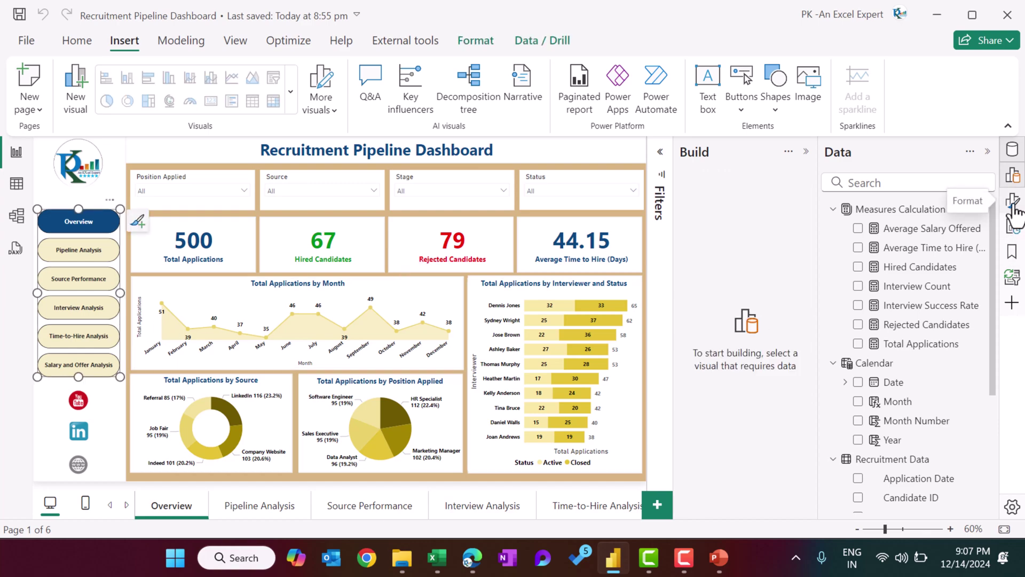
left_click(1013, 203)
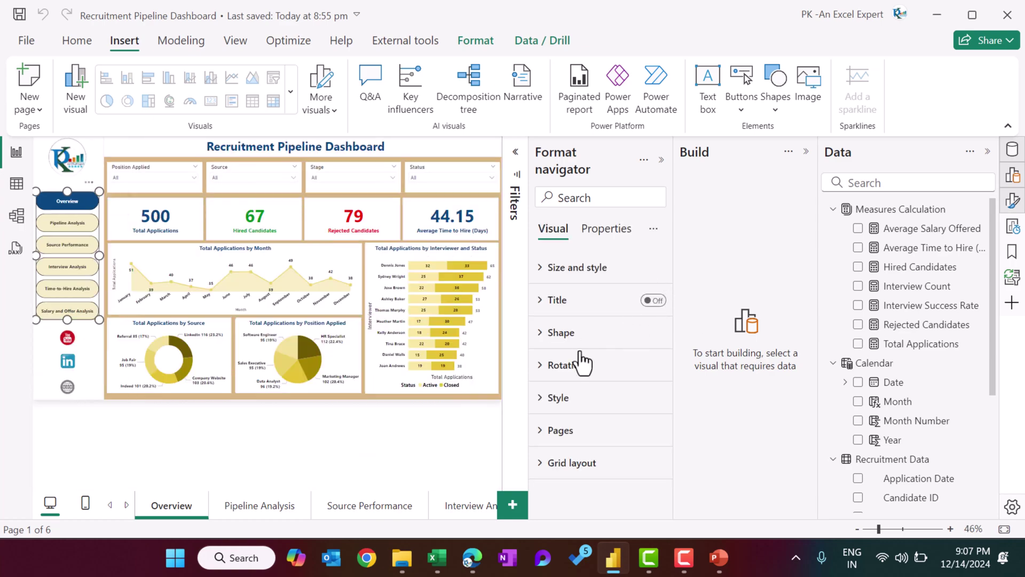
left_click(579, 333)
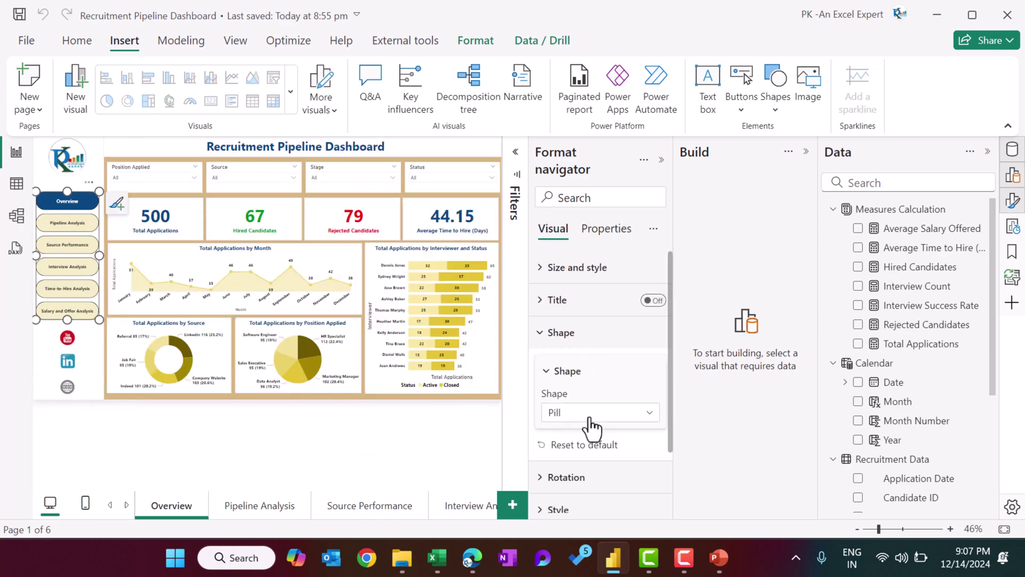
left_click(590, 414)
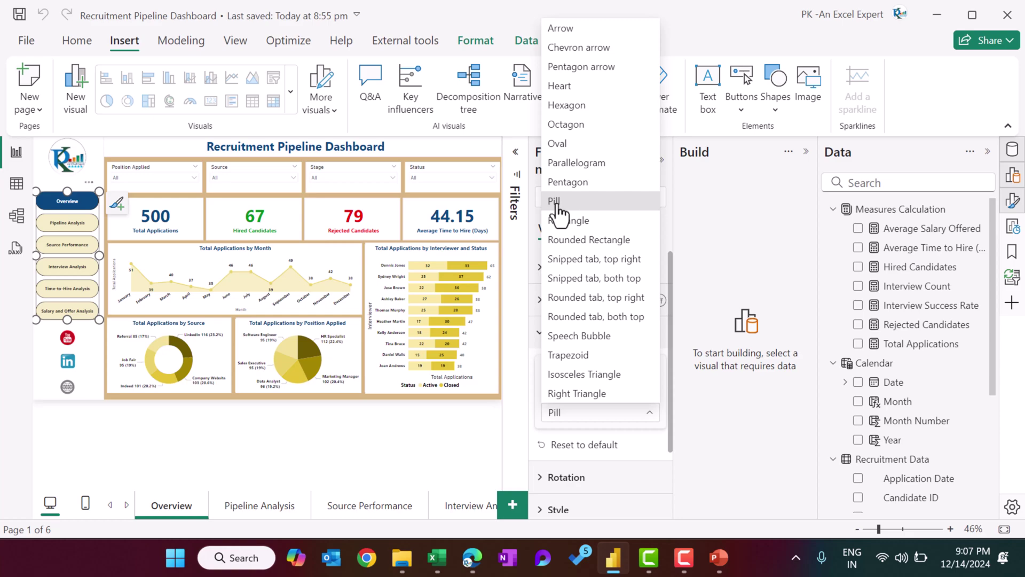
left_click(590, 51)
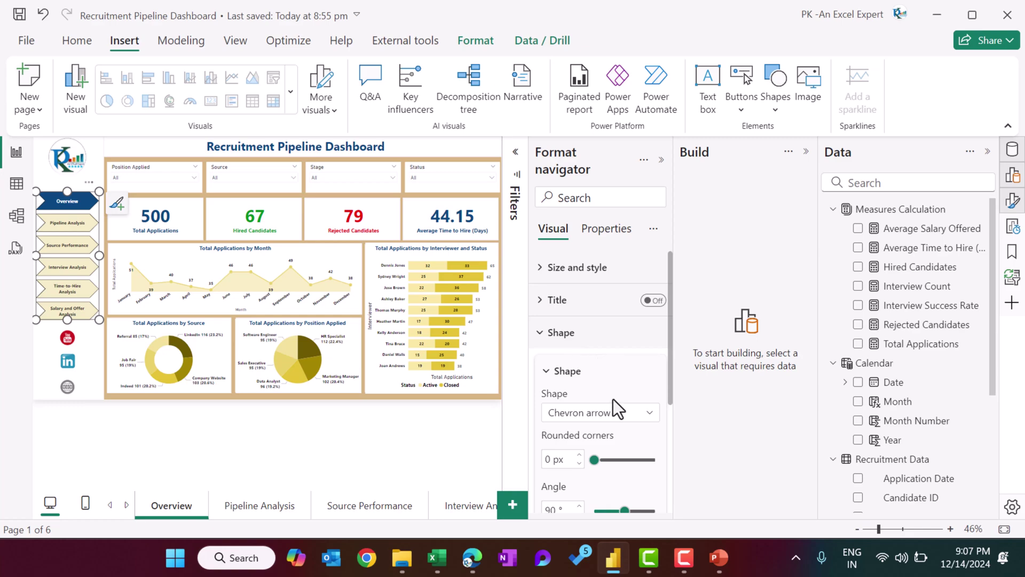
left_click(605, 417)
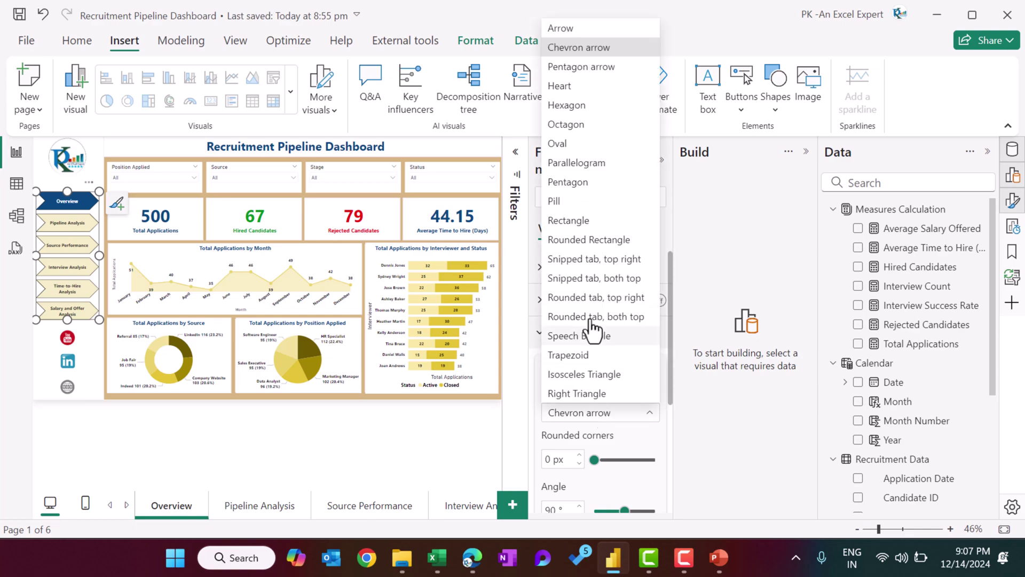
left_click(556, 201)
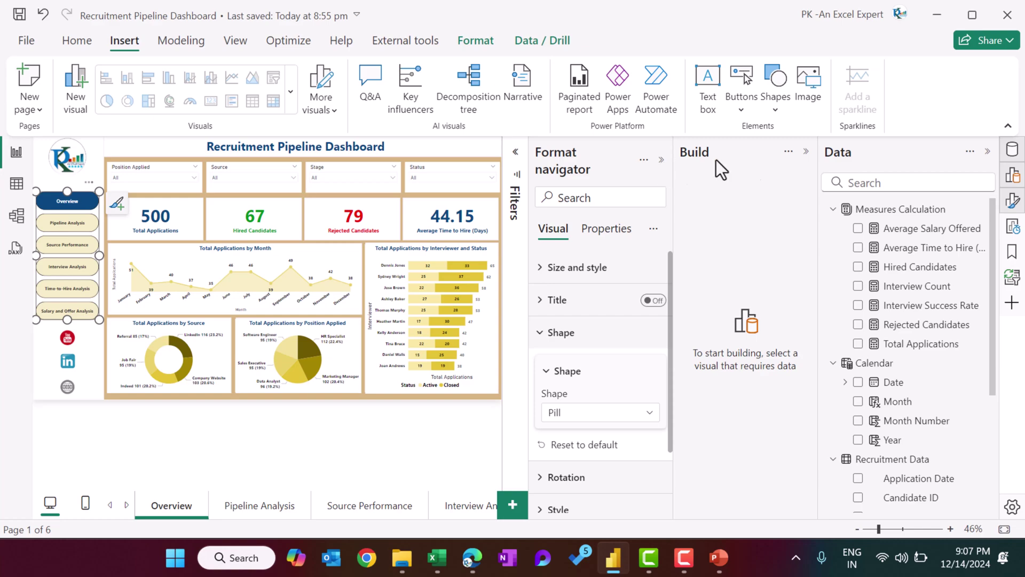
left_click(661, 160)
left_click(807, 152)
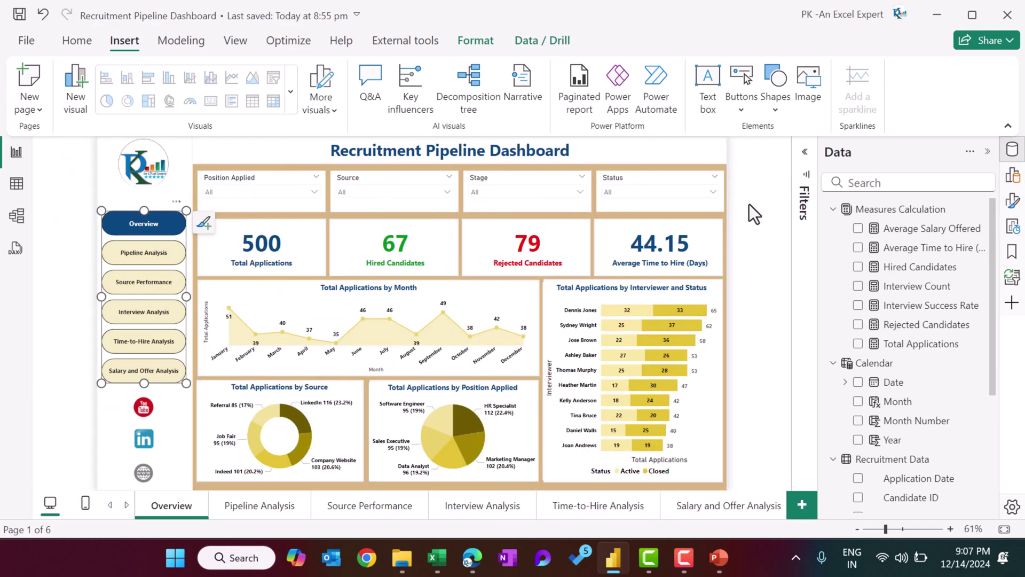
key("Escape")
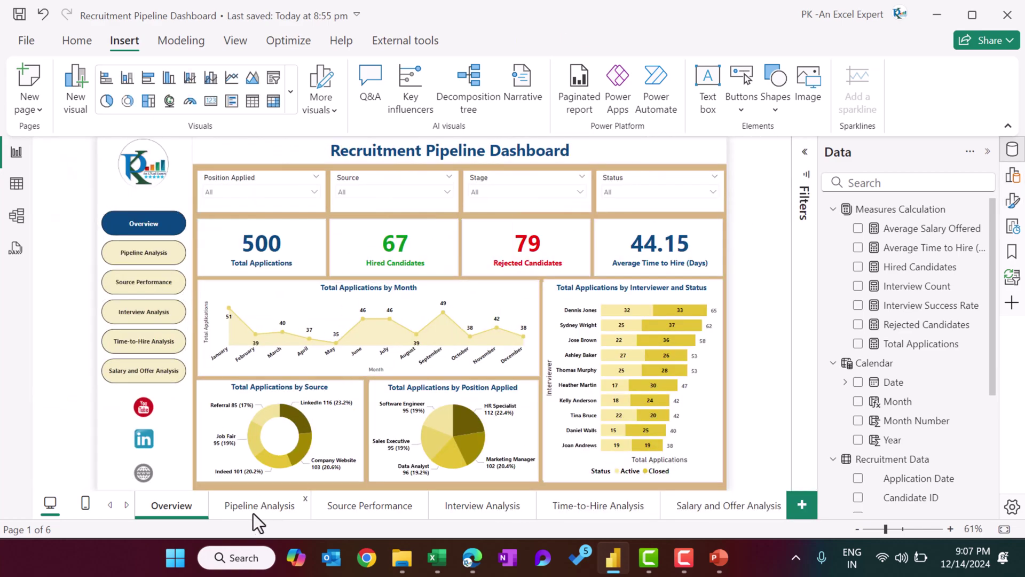
- On the Pipeline Analysis page, inspect the fields of the Total Applications by Stage column chart and the Position Applied matrix
left_click(258, 512)
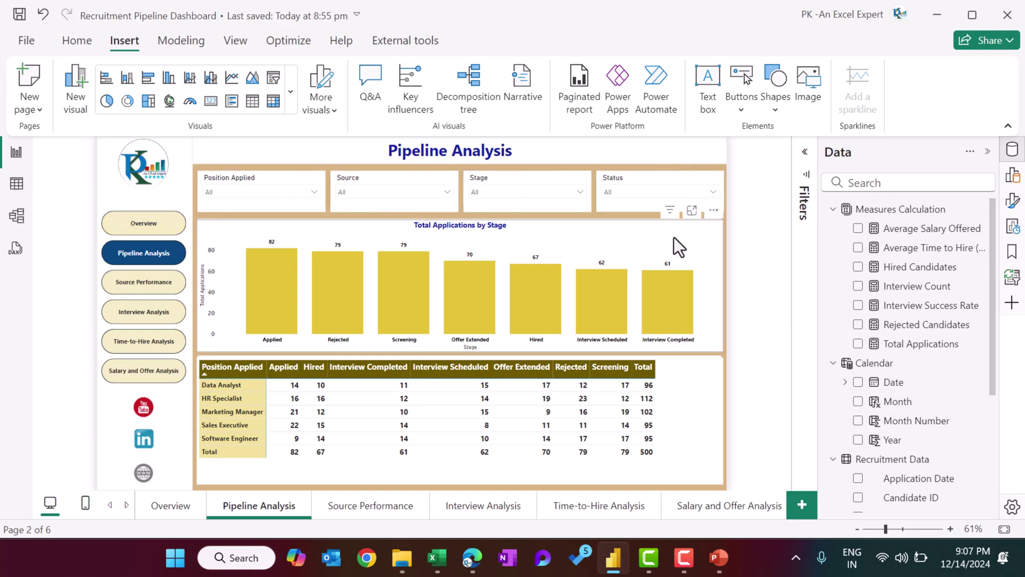
left_click(690, 265)
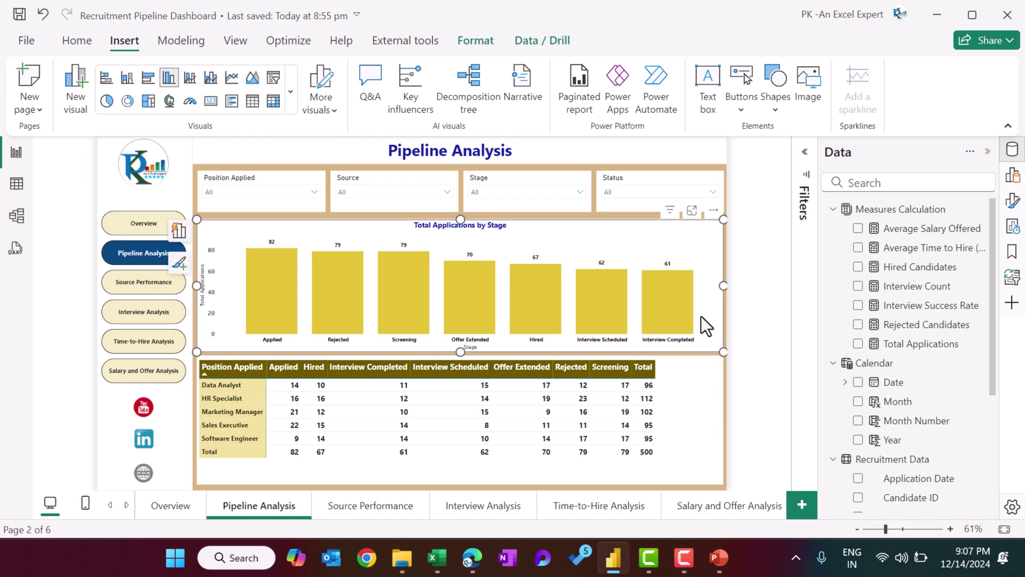
left_click(703, 383)
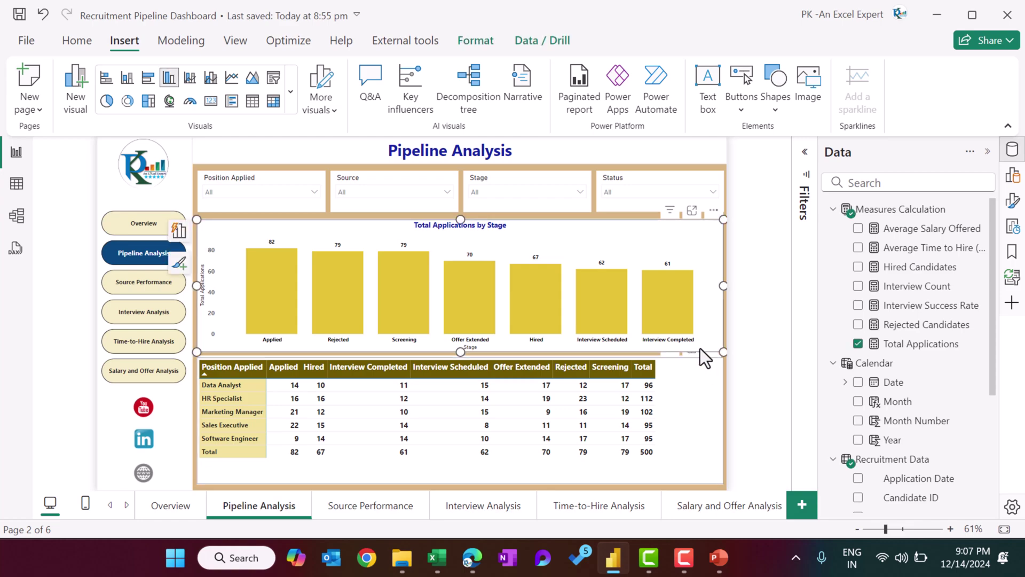
left_click(701, 245)
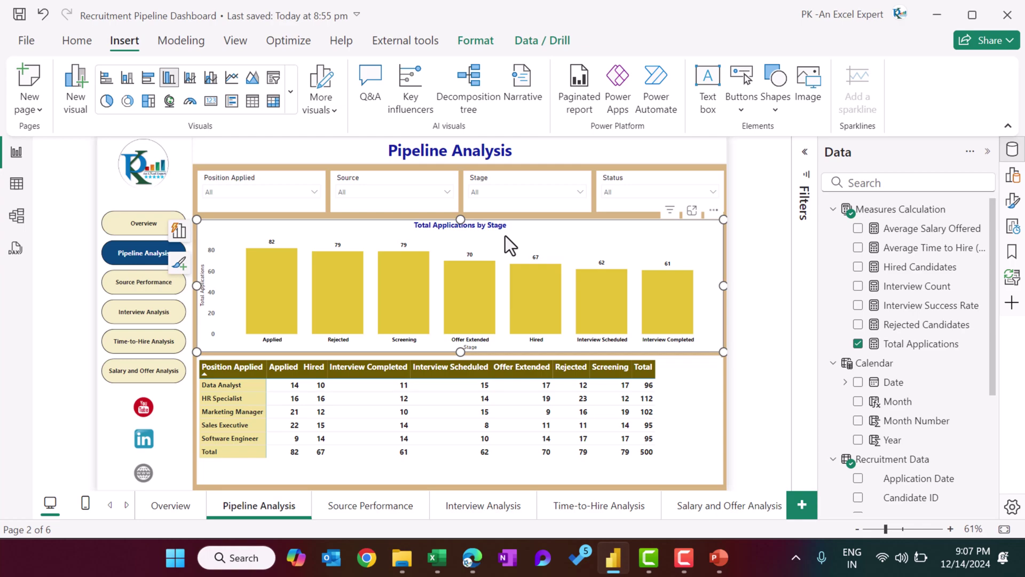
scroll(926, 342, "down", 3)
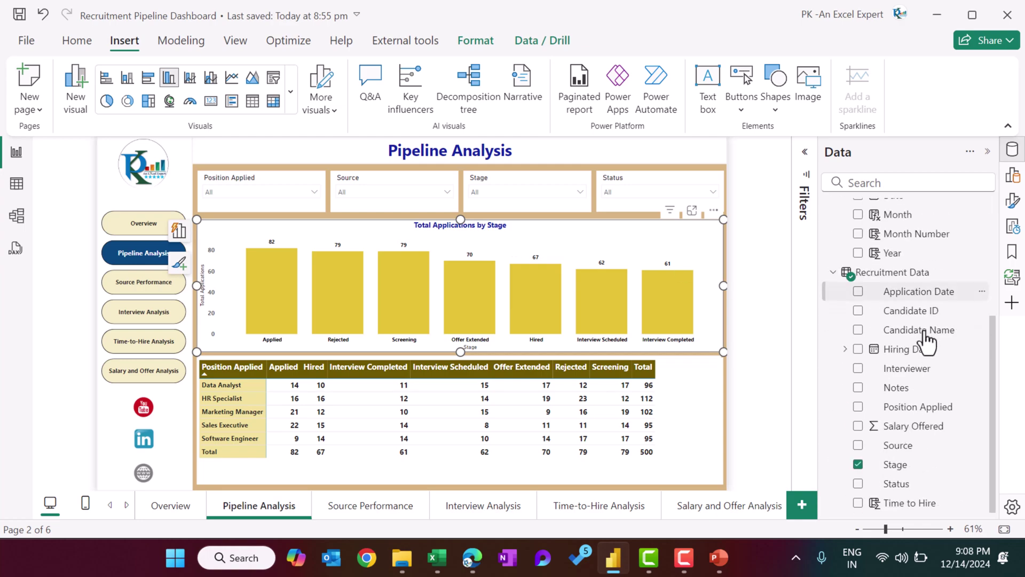
left_click(1013, 176)
scroll(750, 422, "down", 2)
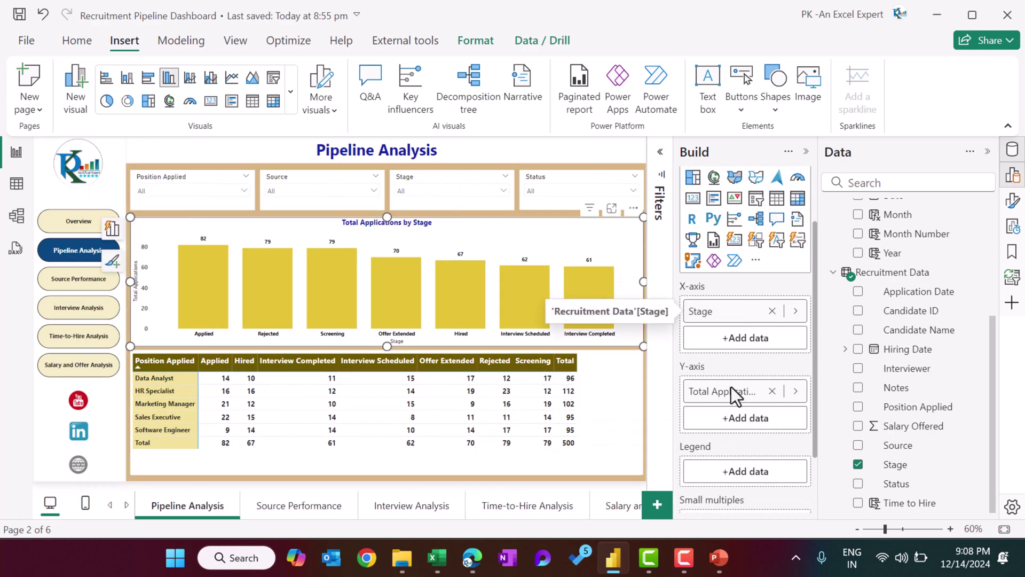
left_click(628, 365)
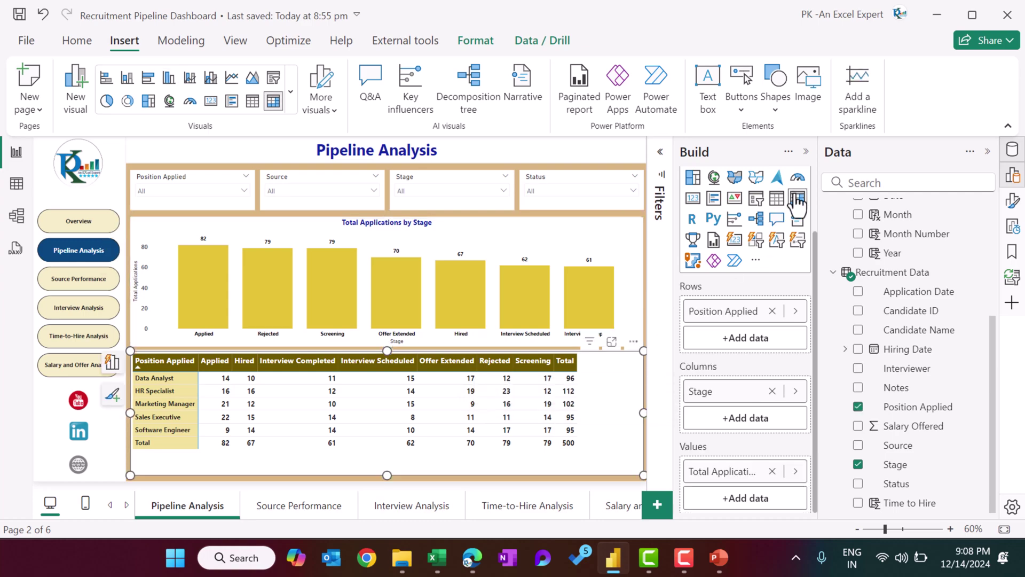
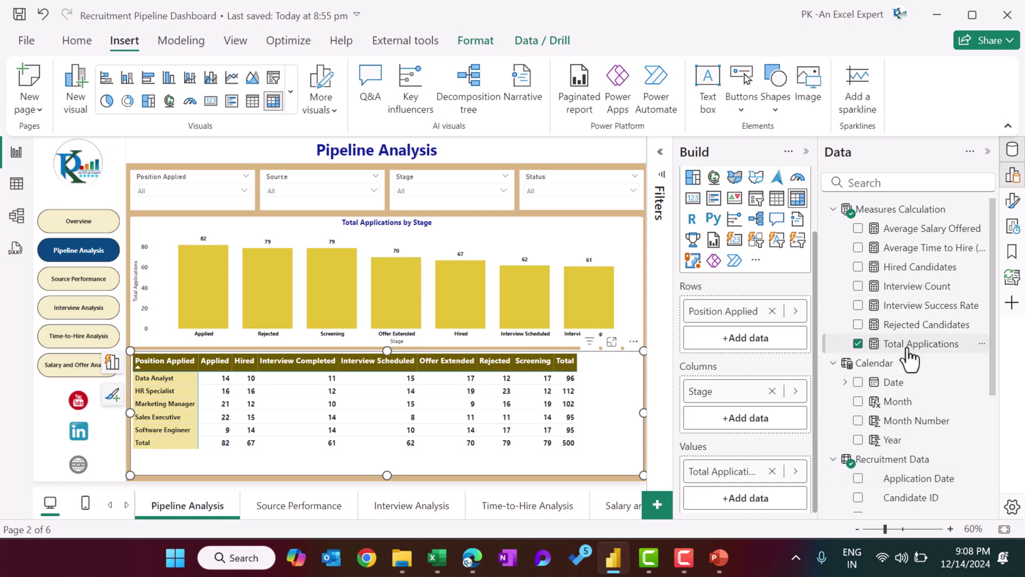
- On the Source Performance page, inspect the axis fields of the Average of Salary Offered by Source bar chart
left_click(299, 508)
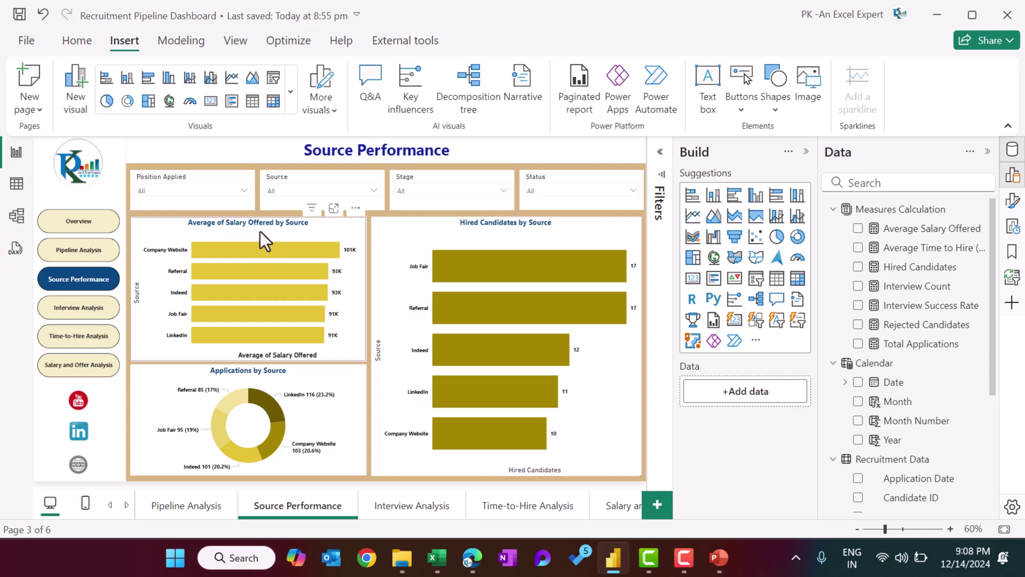
left_click(346, 232)
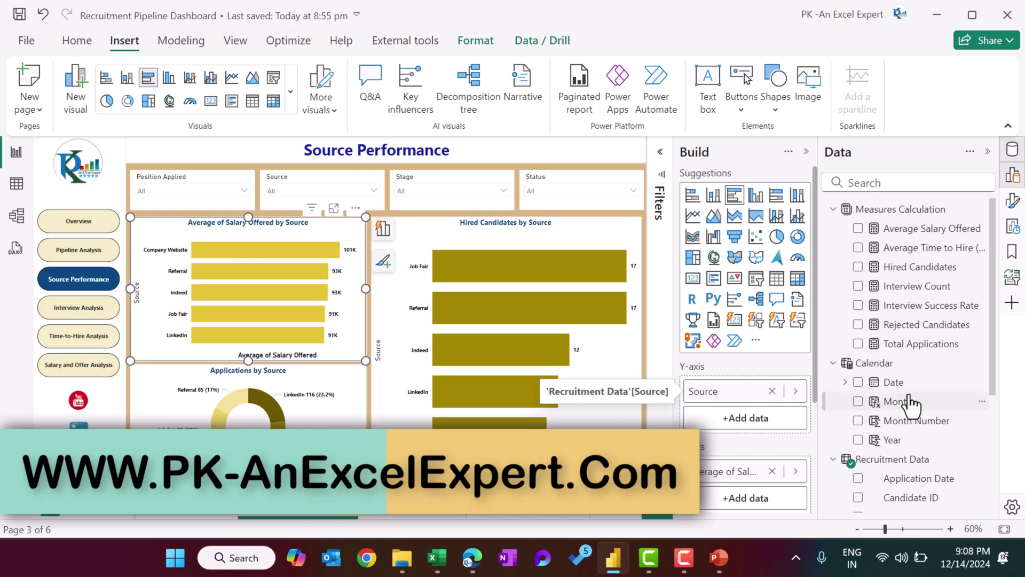
scroll(886, 395, "down", 4)
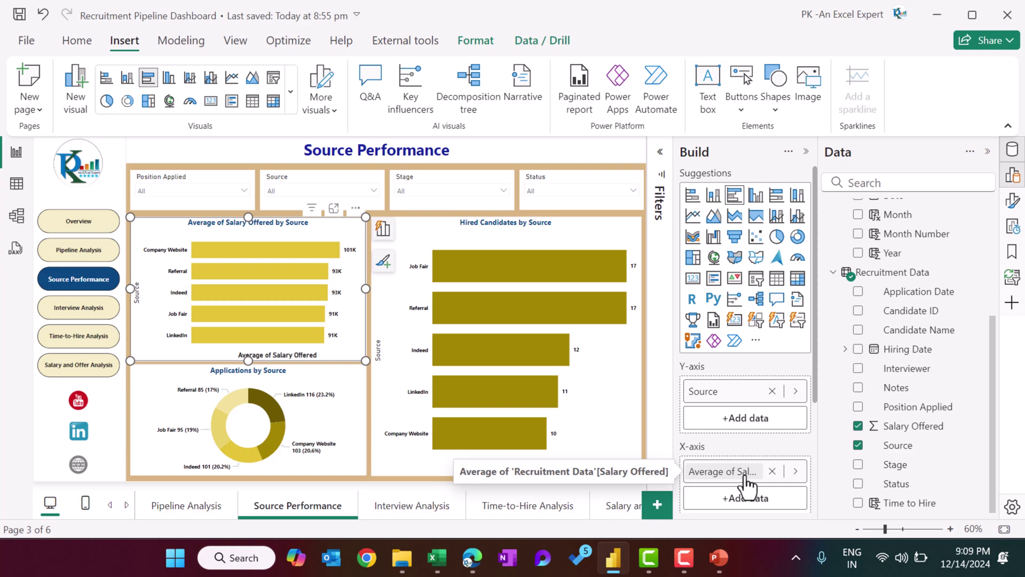
scroll(873, 383, "up", 4)
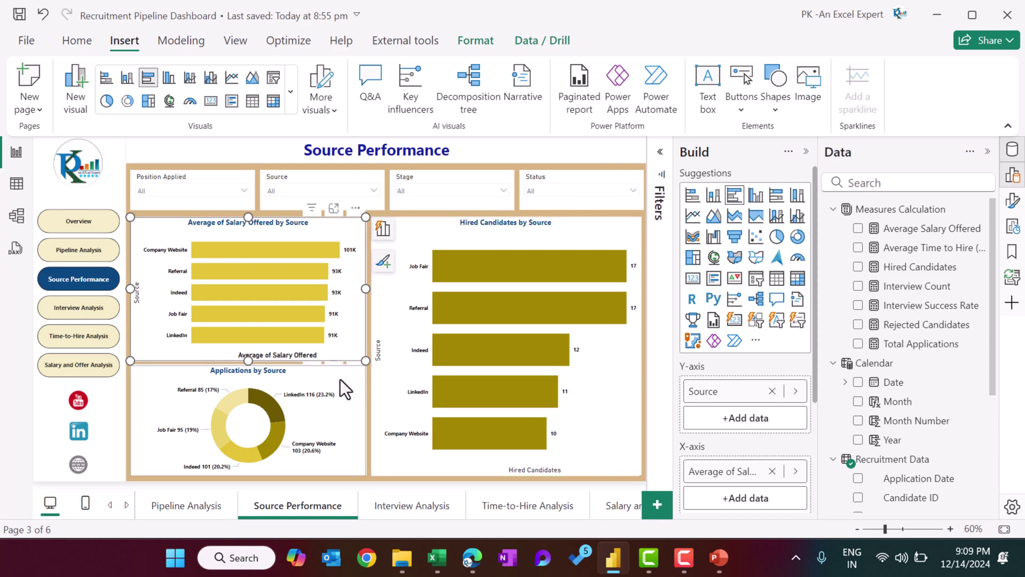
- Replace the Applications by Source donut chart's value field with the Total Applications measure
left_click(236, 382)
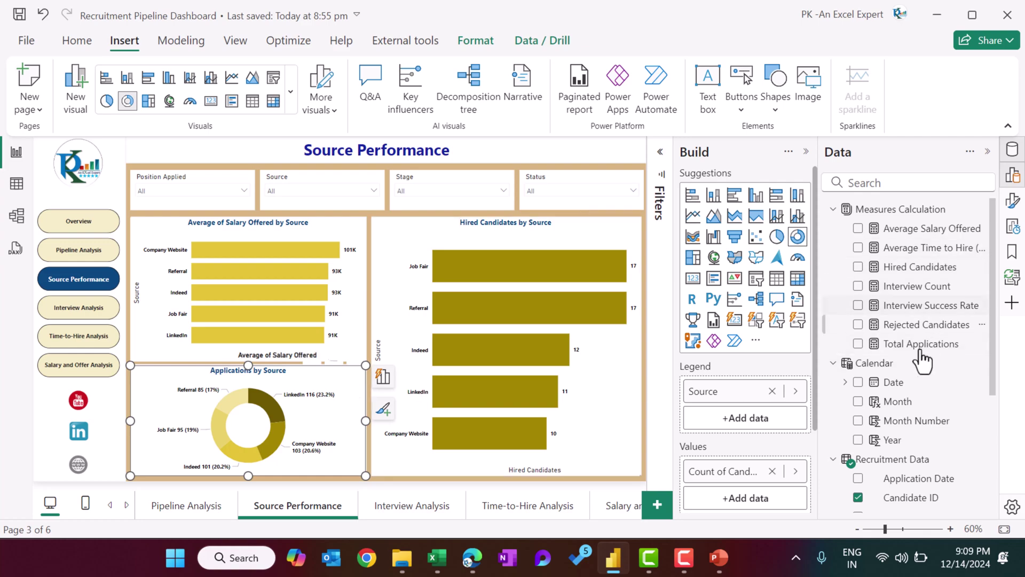
scroll(924, 363, "down", 3)
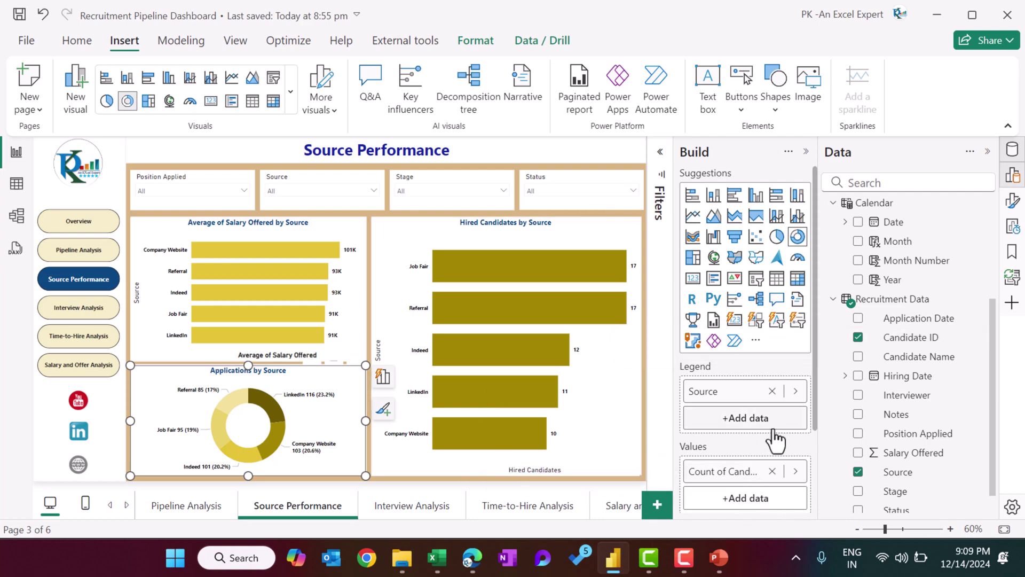
scroll(908, 395, "up", 3)
left_click_drag(924, 345, 776, 479)
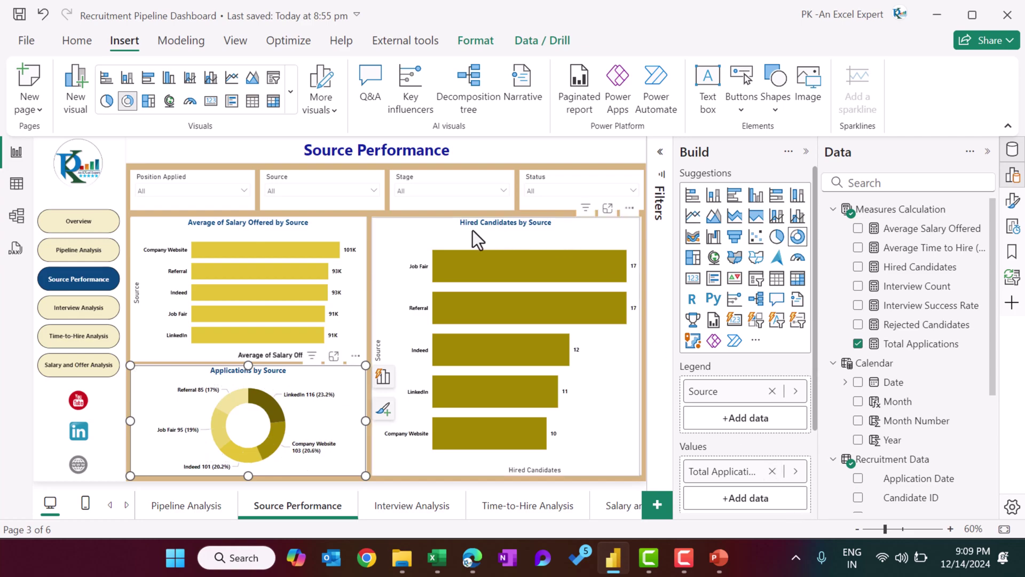
- Inspect the axis fields of the Hired Candidates by Source bar chart
left_click(501, 234)
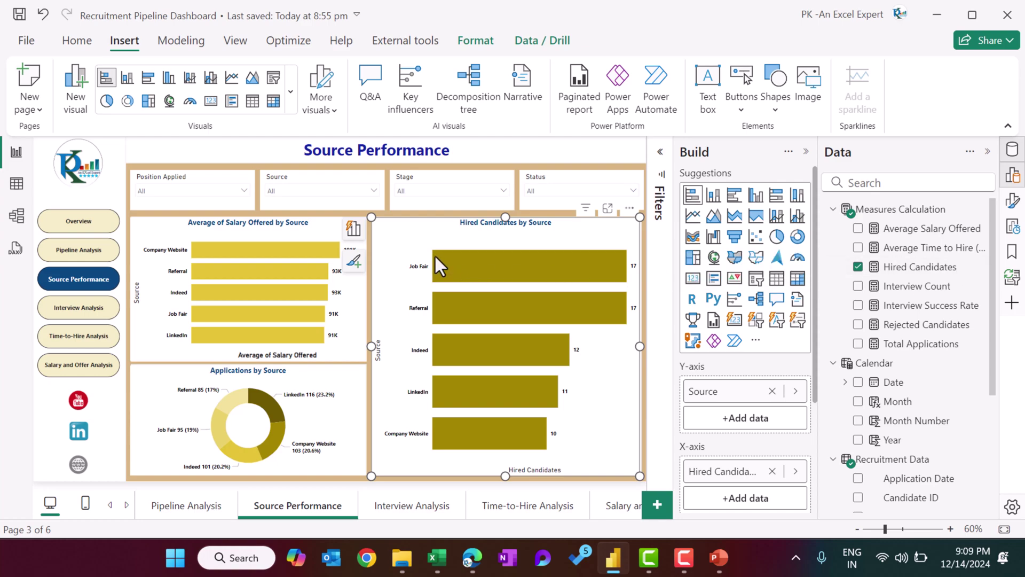
scroll(929, 450, "down", 3)
scroll(927, 447, "down", 1)
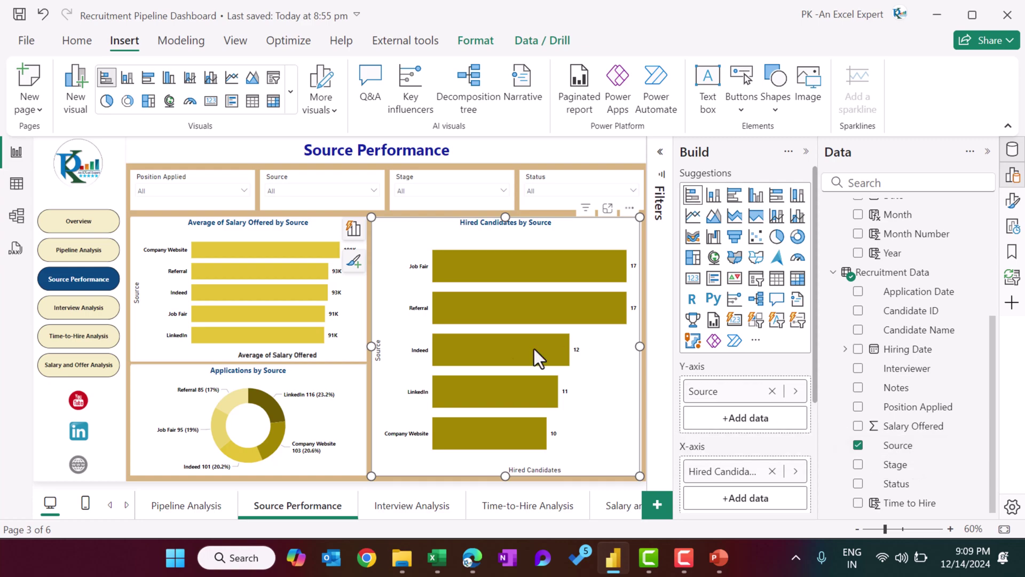
- On the Interview Analysis page, inspect the available measures and the column fields of the candidate notes table
left_click(418, 511)
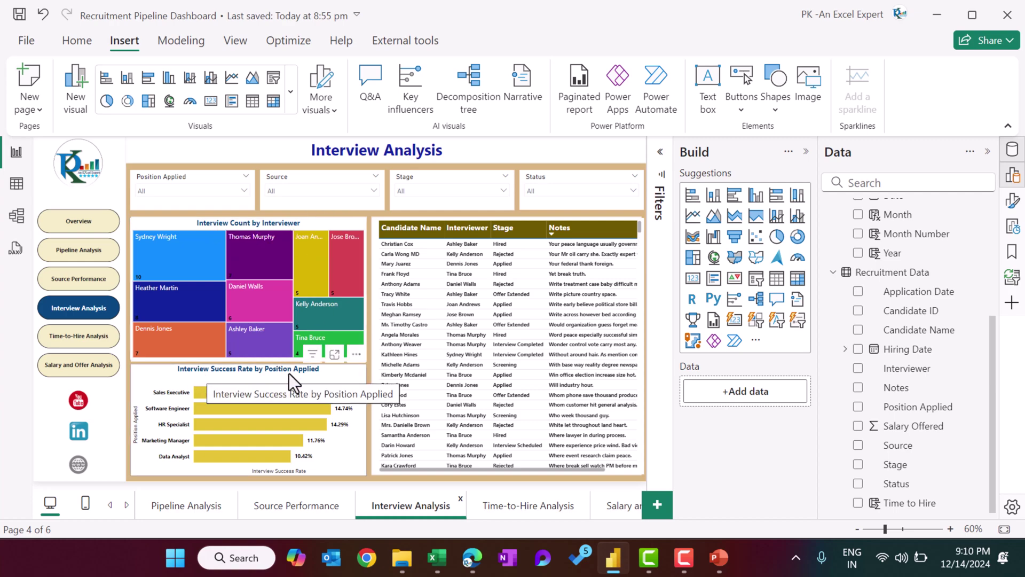
scroll(939, 300, "up", 3)
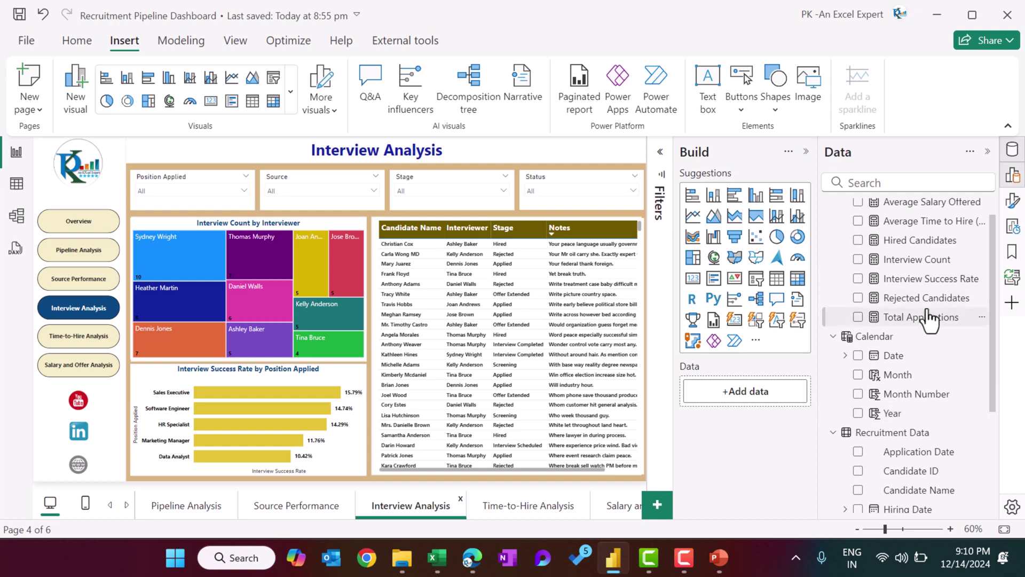
scroll(929, 319, "up", 1)
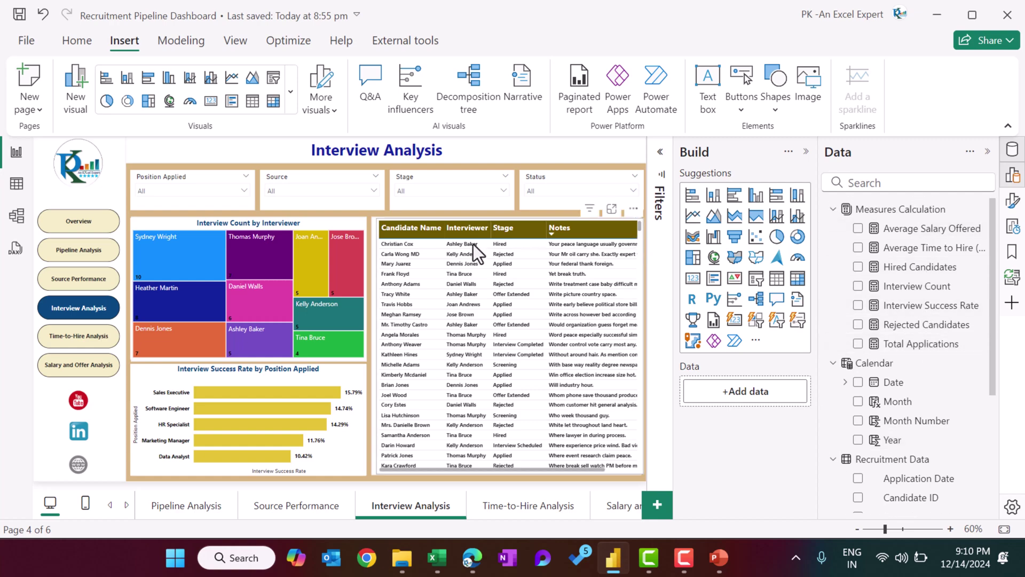
left_click(425, 246)
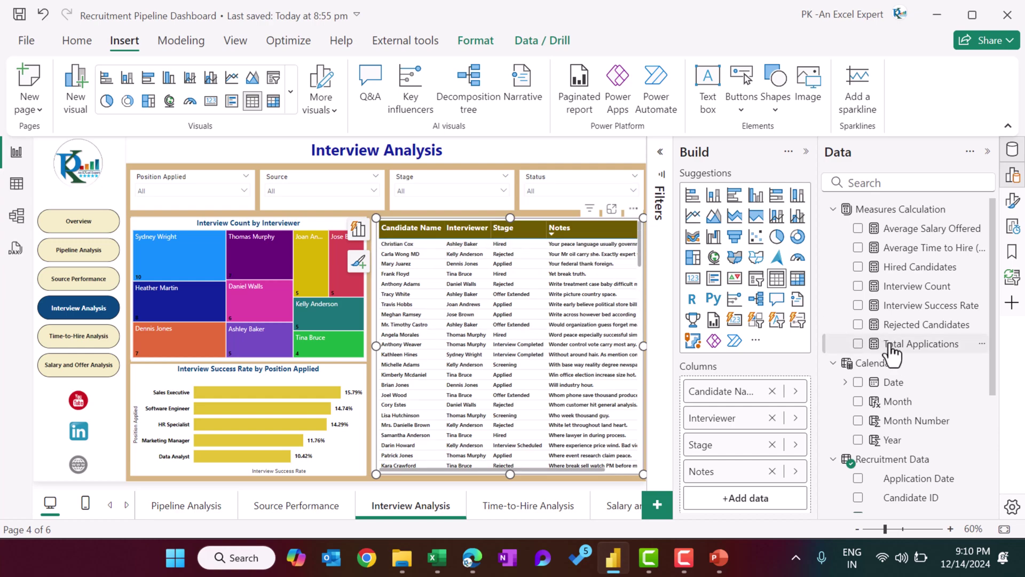
scroll(887, 352, "down", 4)
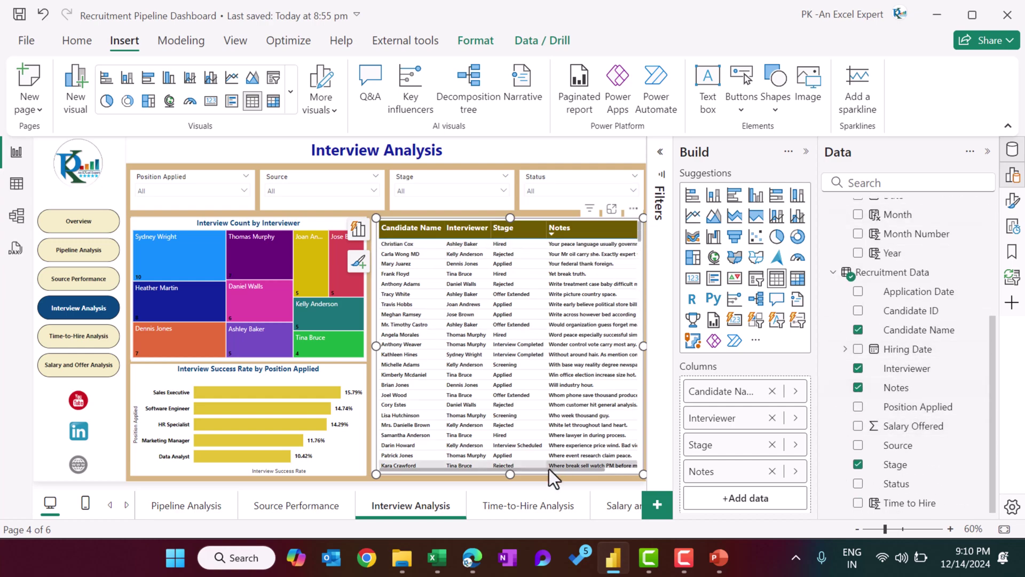
- Review the Time-to-Hire Analysis and Salary and Offer Analysis pages and return to the Overview page
left_click(526, 503)
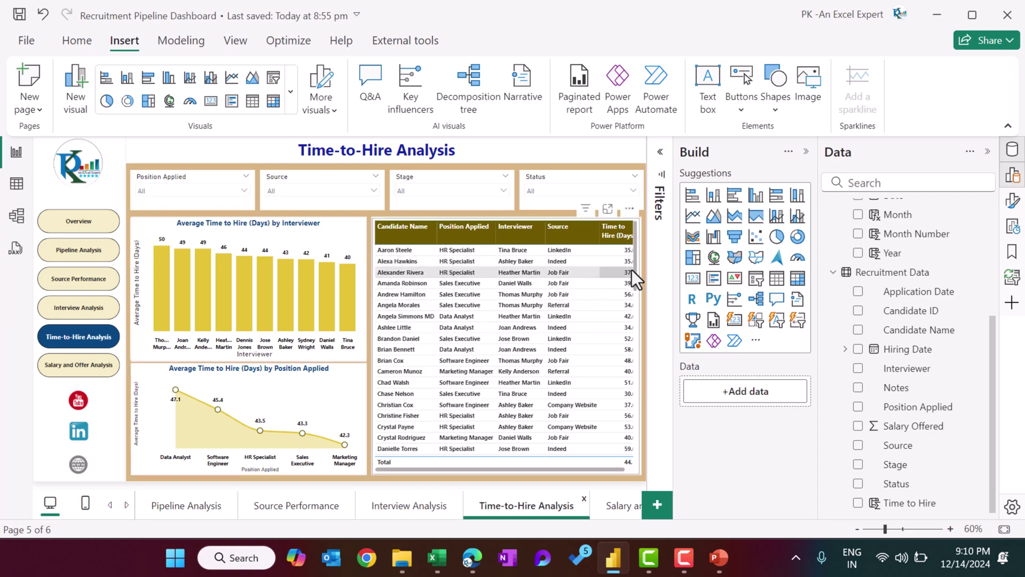
left_click(609, 507)
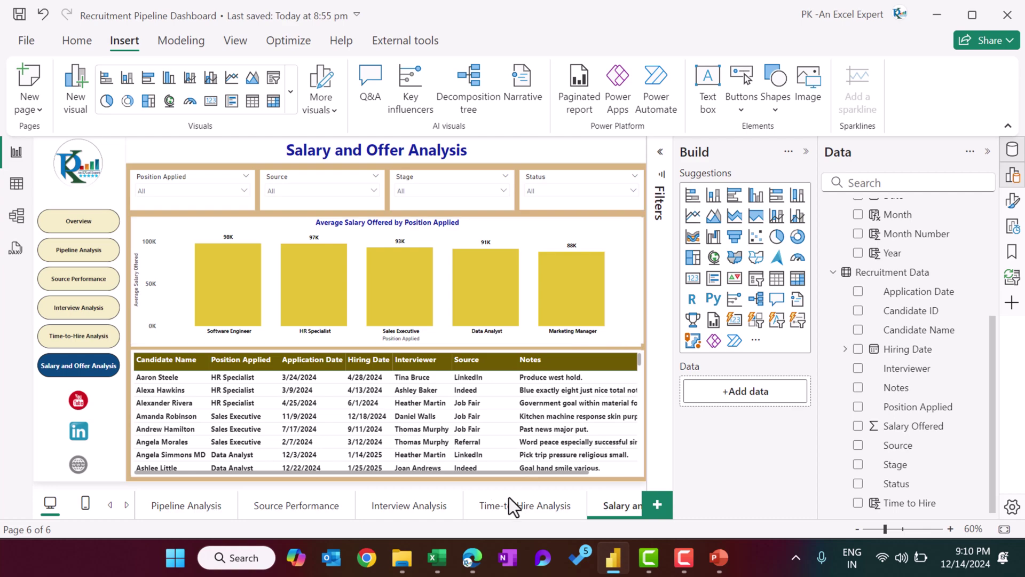
left_click(112, 506)
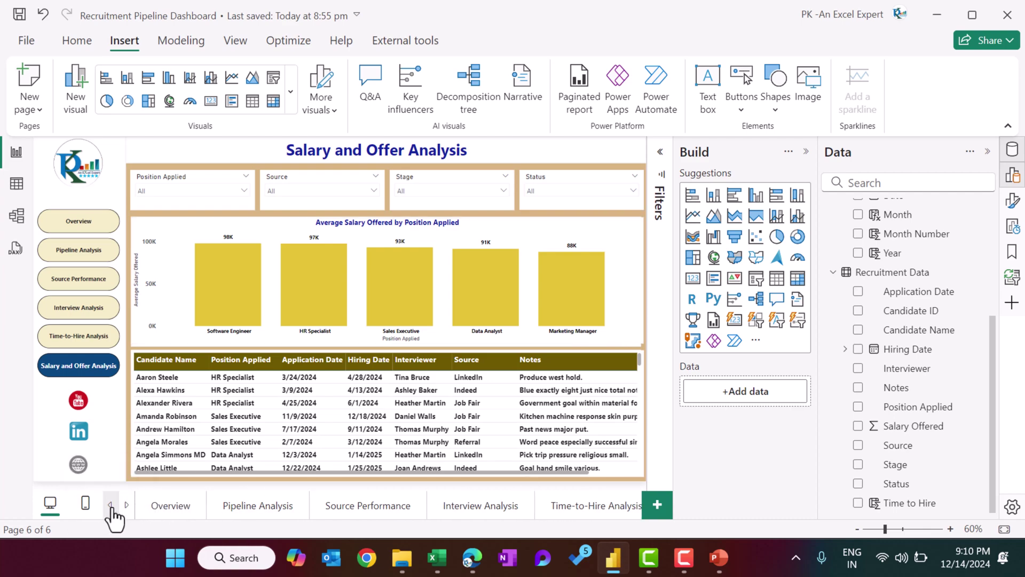
left_click(177, 506)
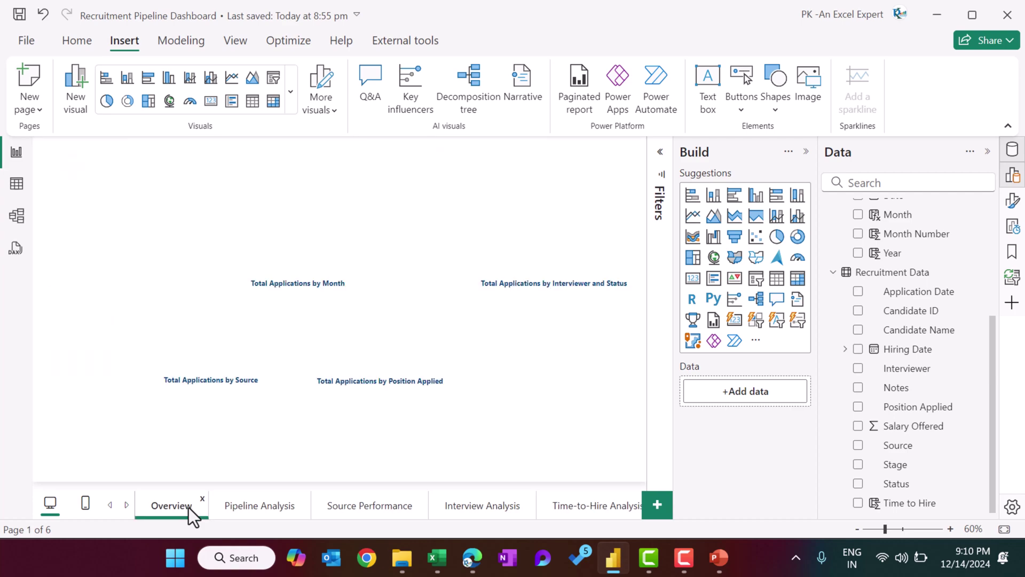